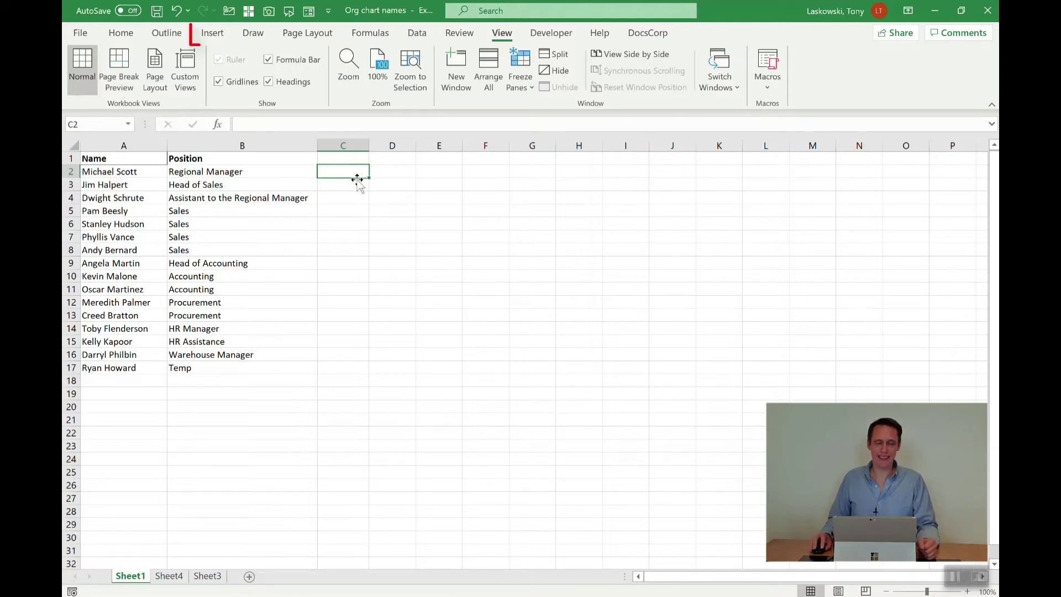
- Insert an Organization Chart SmartArt graphic from the Hierarchy category into the worksheet
left_click(213, 33)
left_click(335, 82)
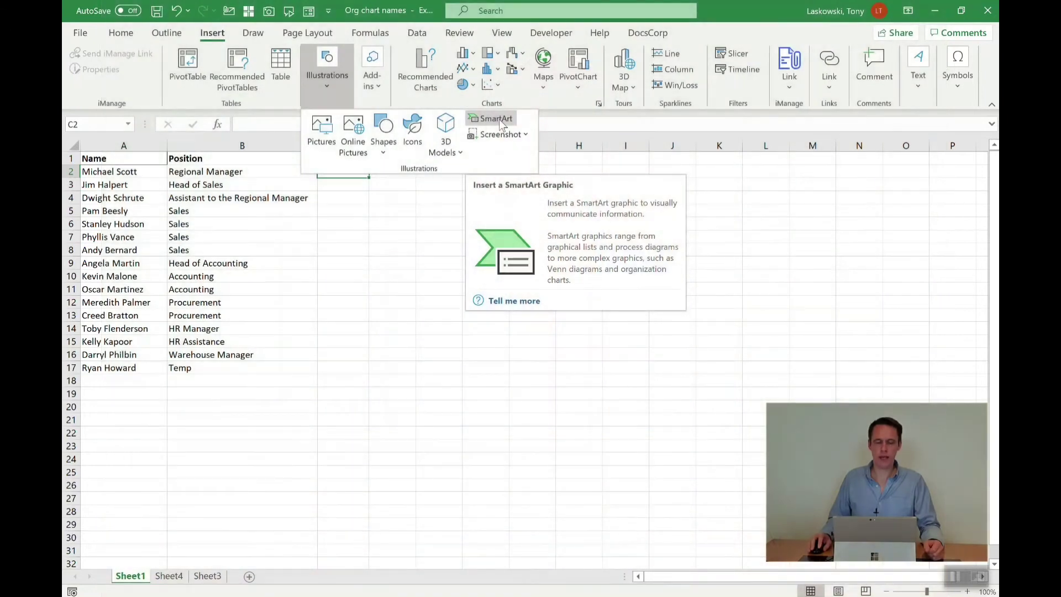
left_click(499, 119)
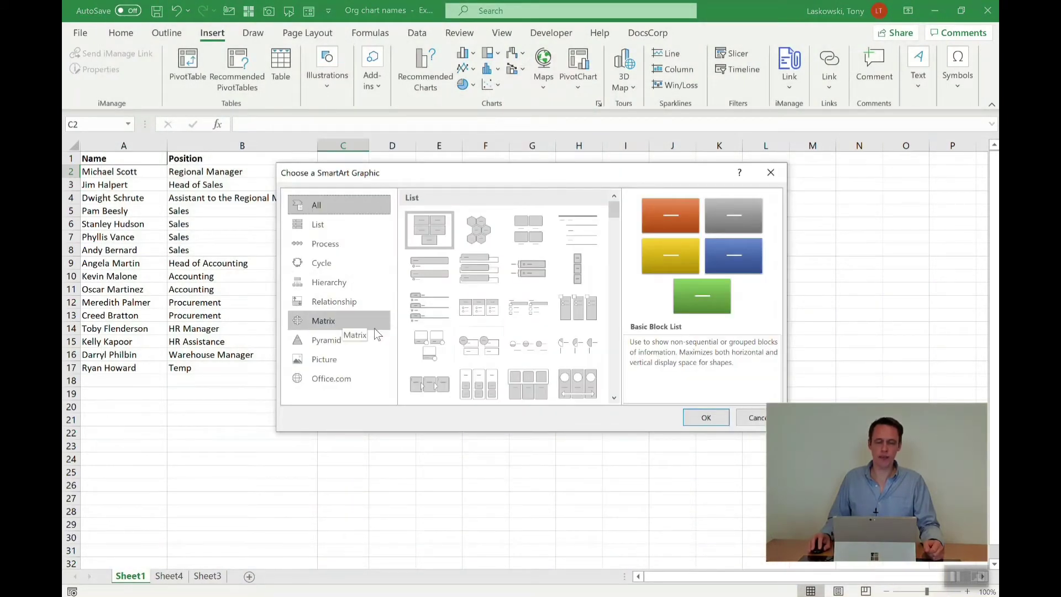
left_click(311, 282)
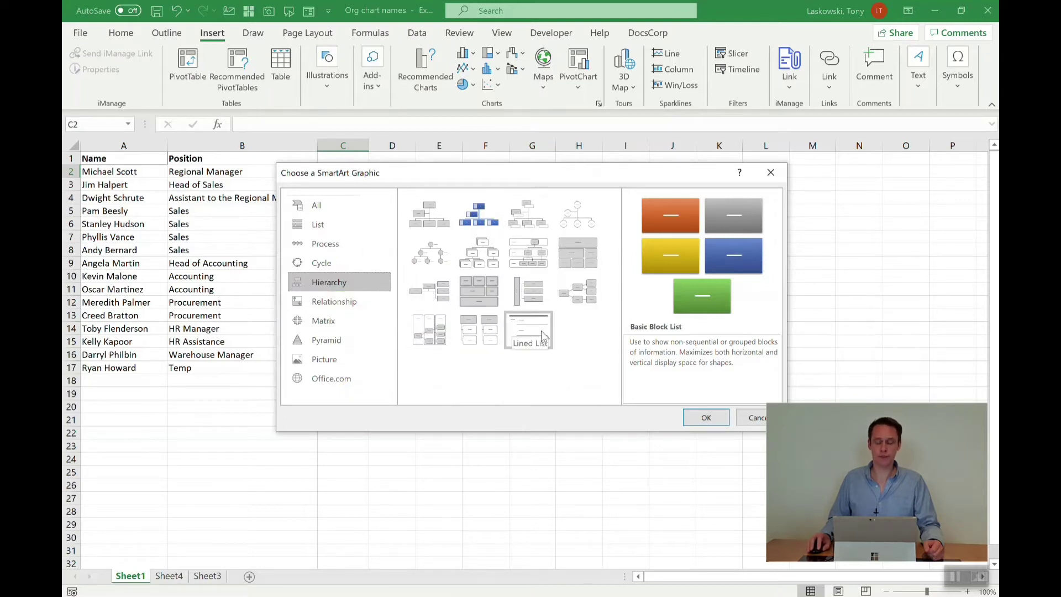
left_click(439, 219)
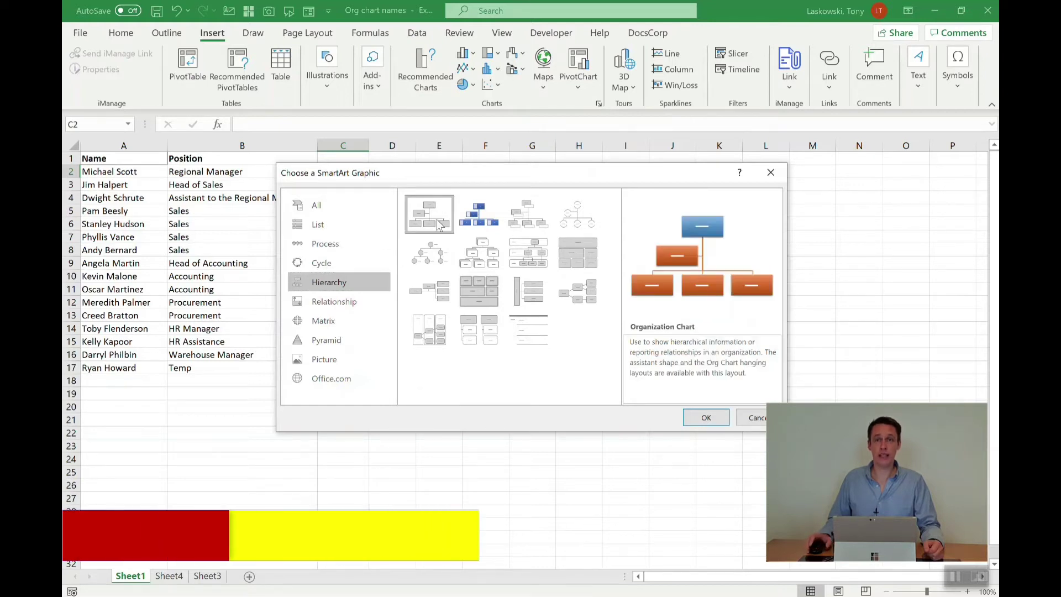
left_click(707, 418)
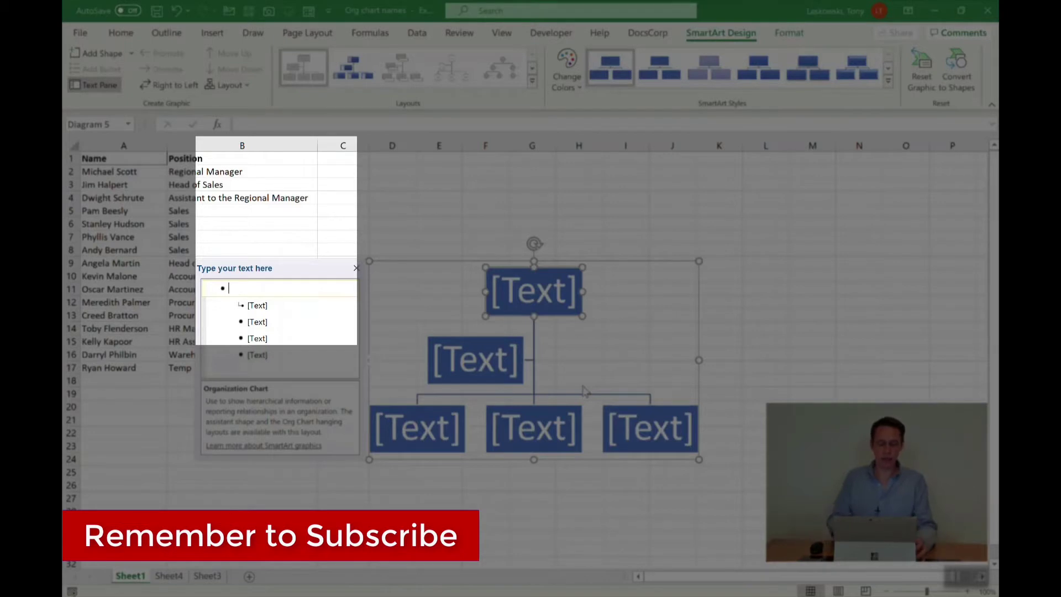
- Copy the names and positions in A2:B17 and paste them into the chart's text list in place of the placeholder entries
type("Michael")
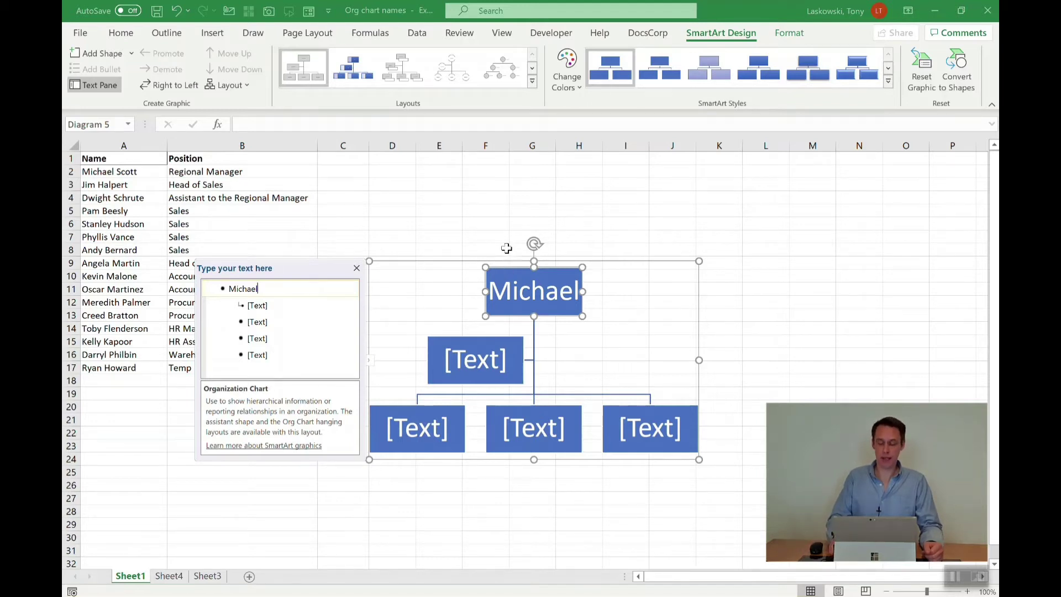
key("ctrl+z")
left_click(138, 173)
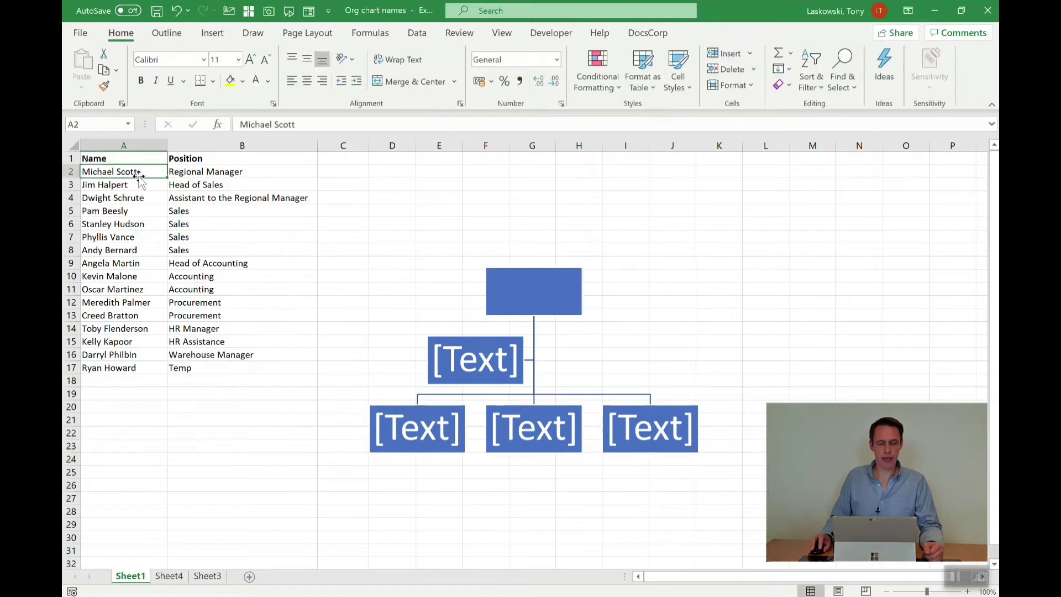
left_click_drag(138, 172, 194, 367)
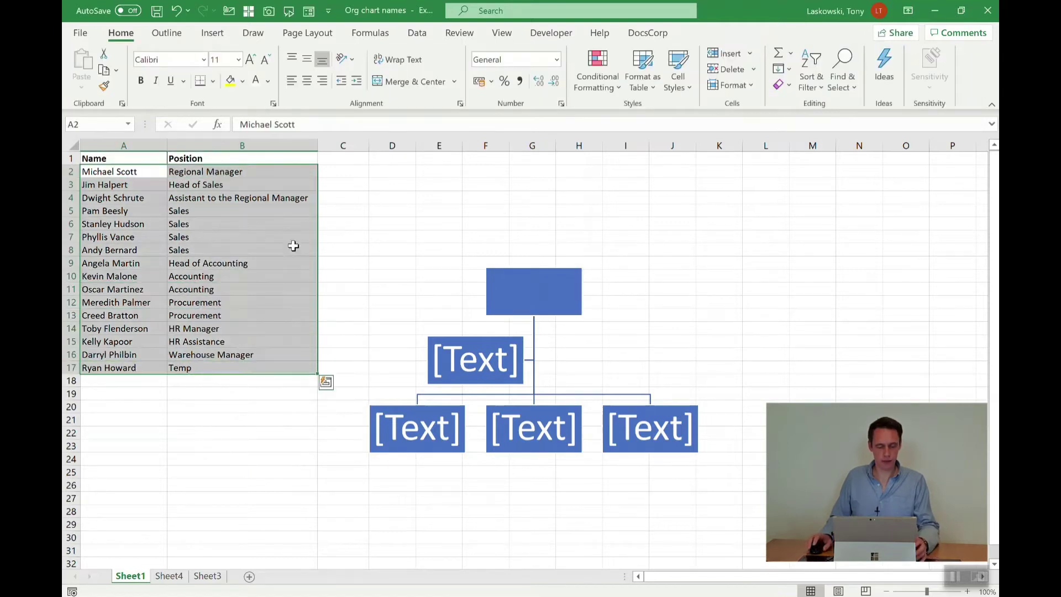
key("ctrl+c")
left_click(449, 272)
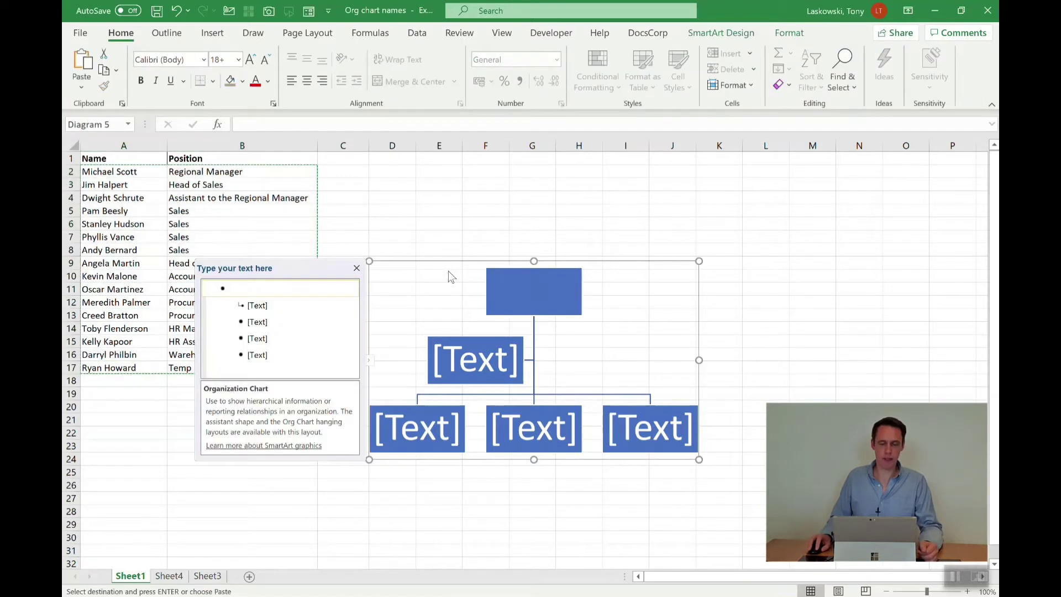
left_click_drag(227, 288, 257, 355)
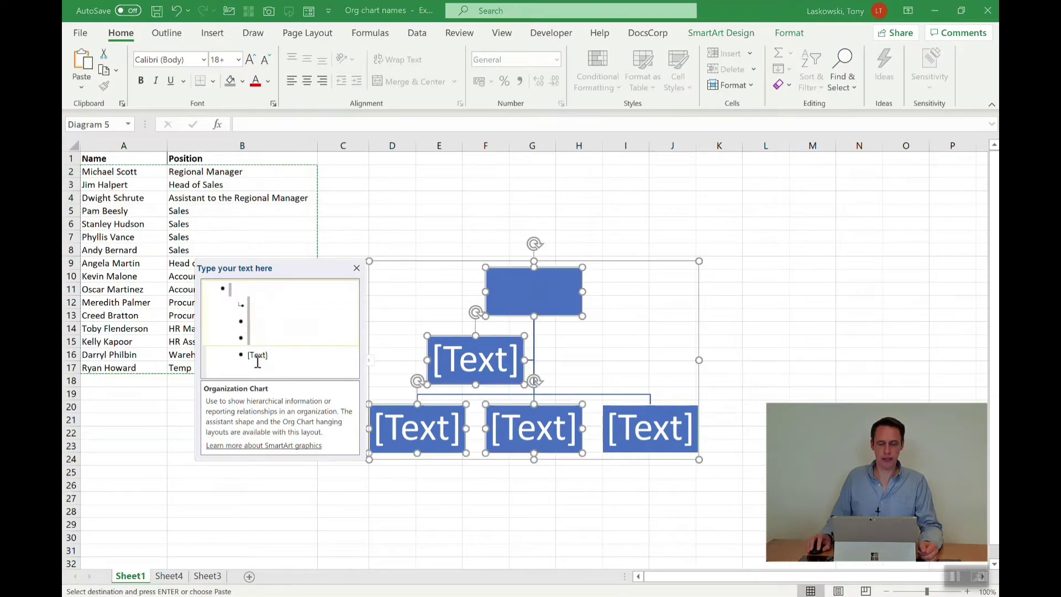
key("Delete")
key("ctrl+v")
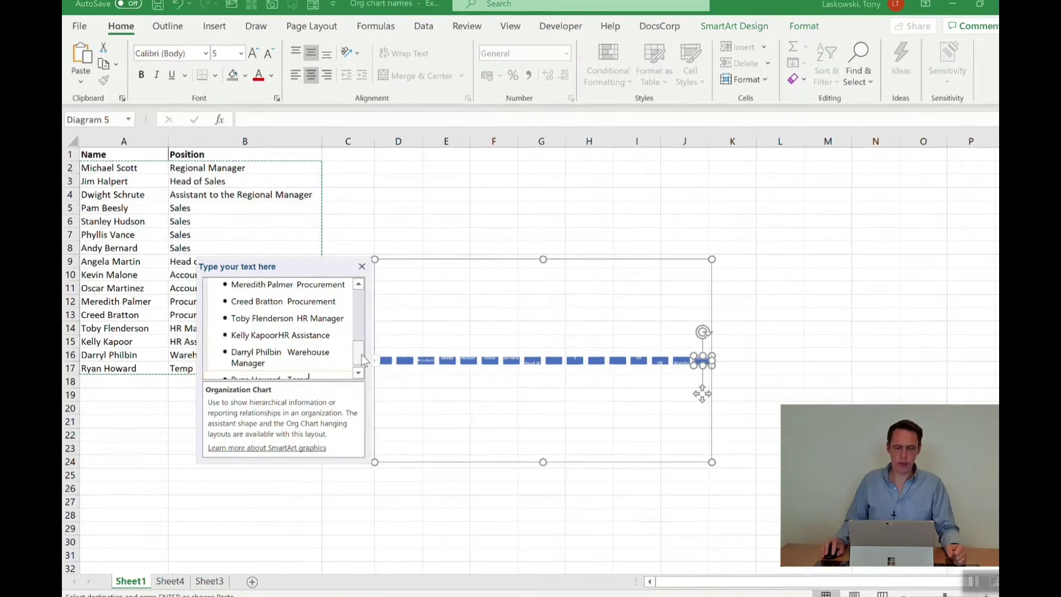
scroll(361, 354, "down", 2)
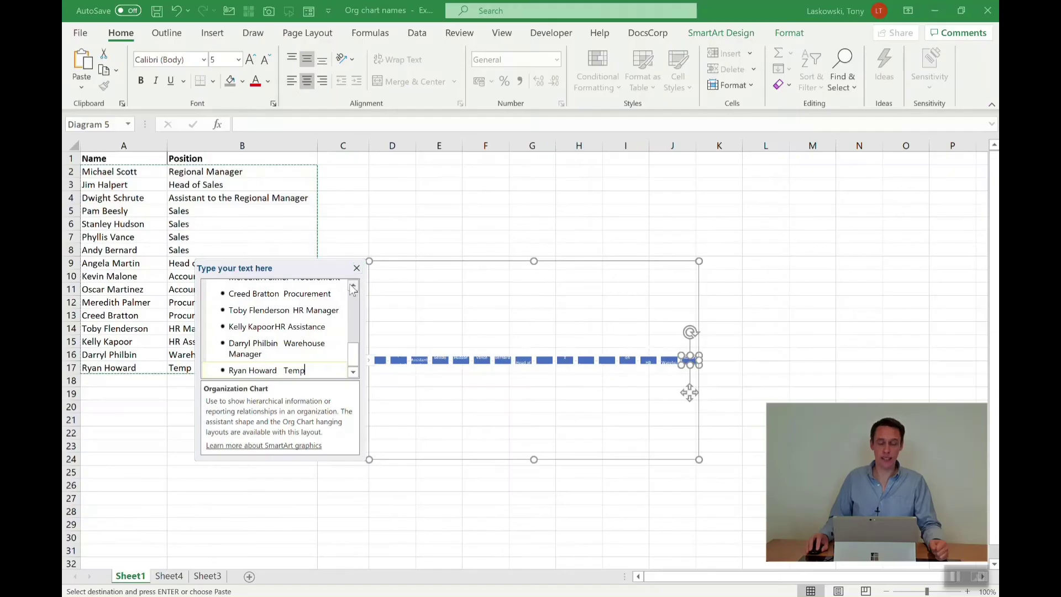
- Enter =CONCATENATE(A2, " ",B2) in C2 to combine name and position, and fill the formula down to C17
left_click(343, 171)
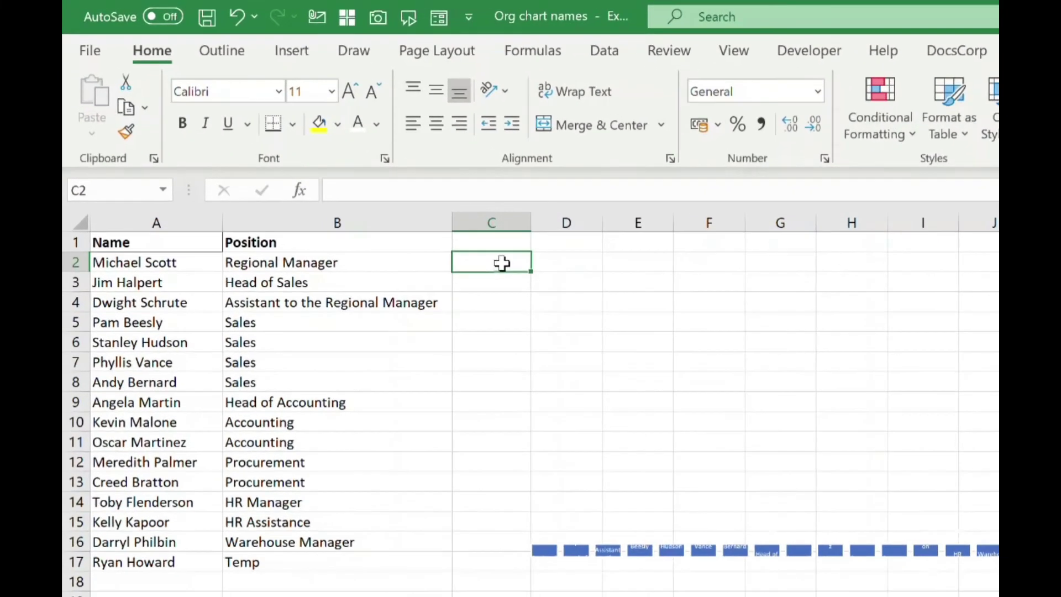
type("=co")
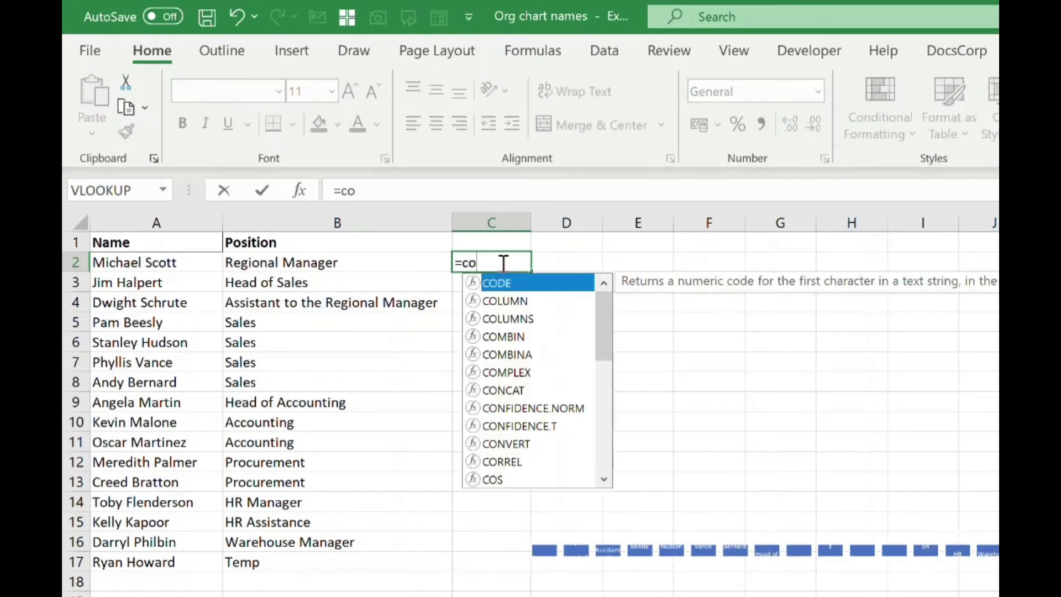
type("ncate")
key("Tab")
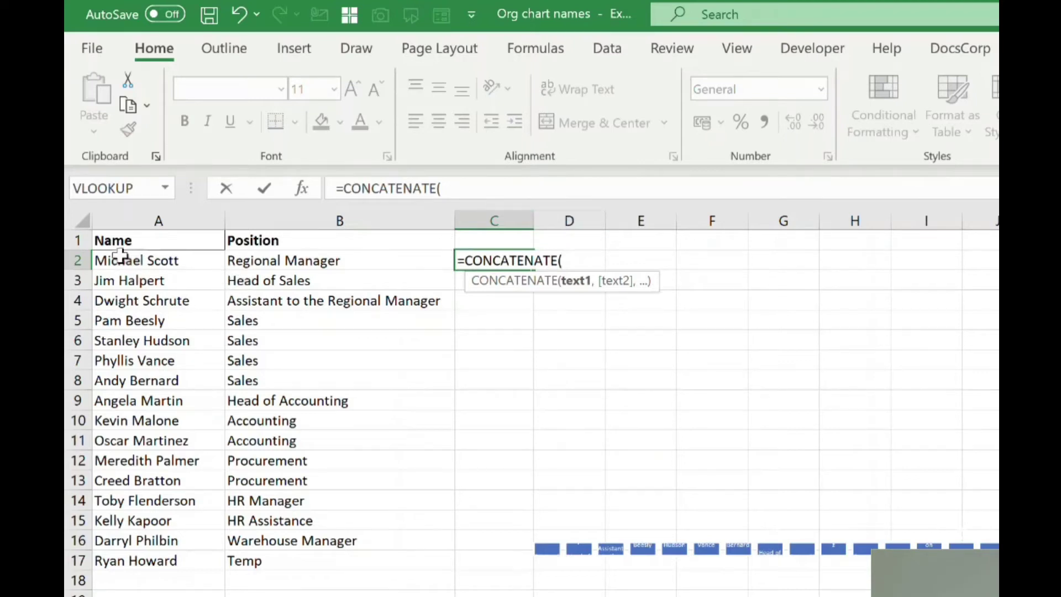
left_click(140, 260)
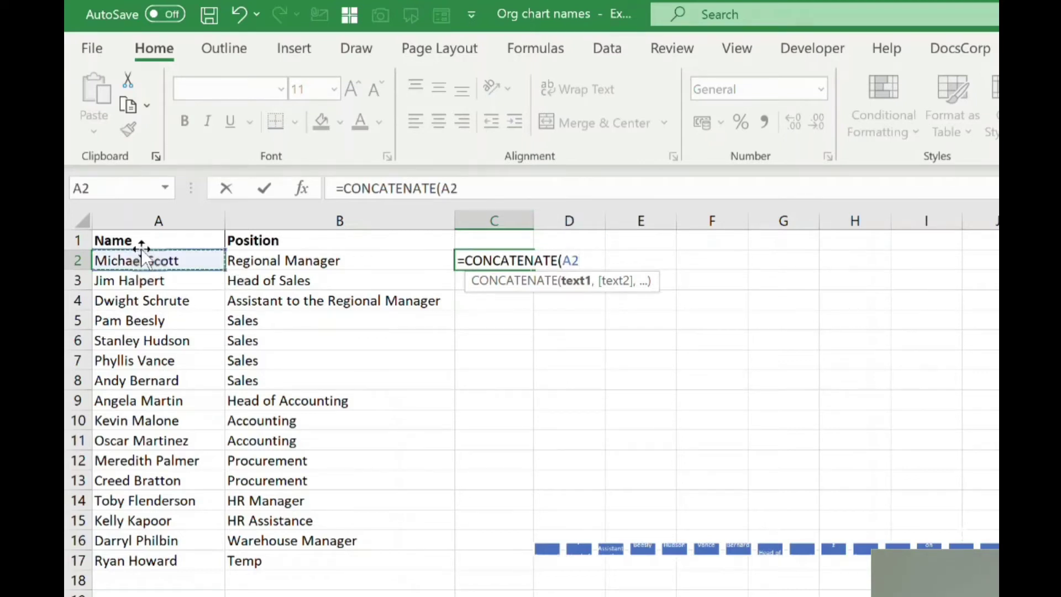
type(",")
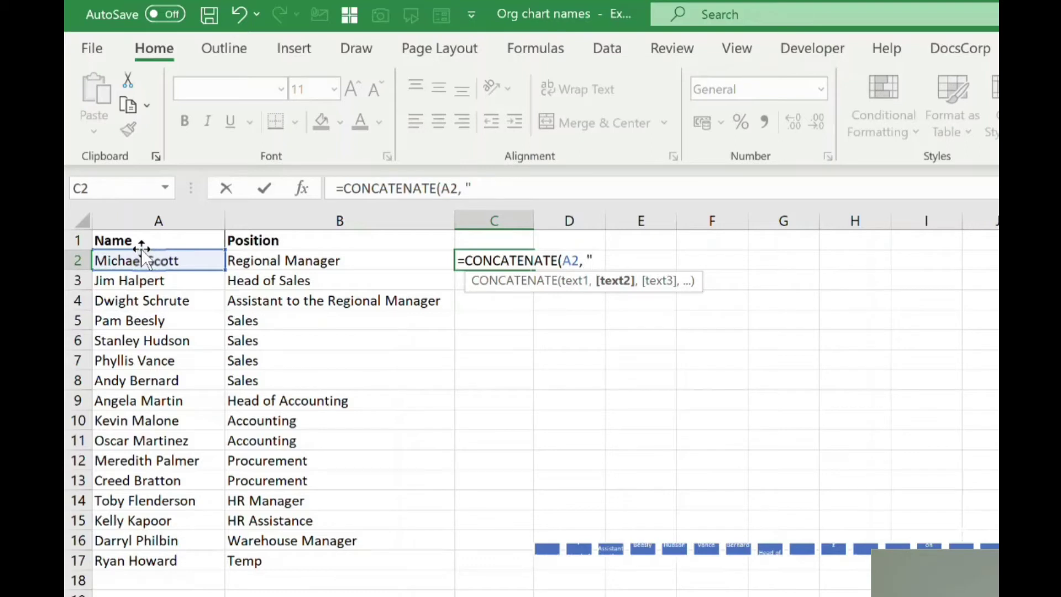
type(" \" \",")
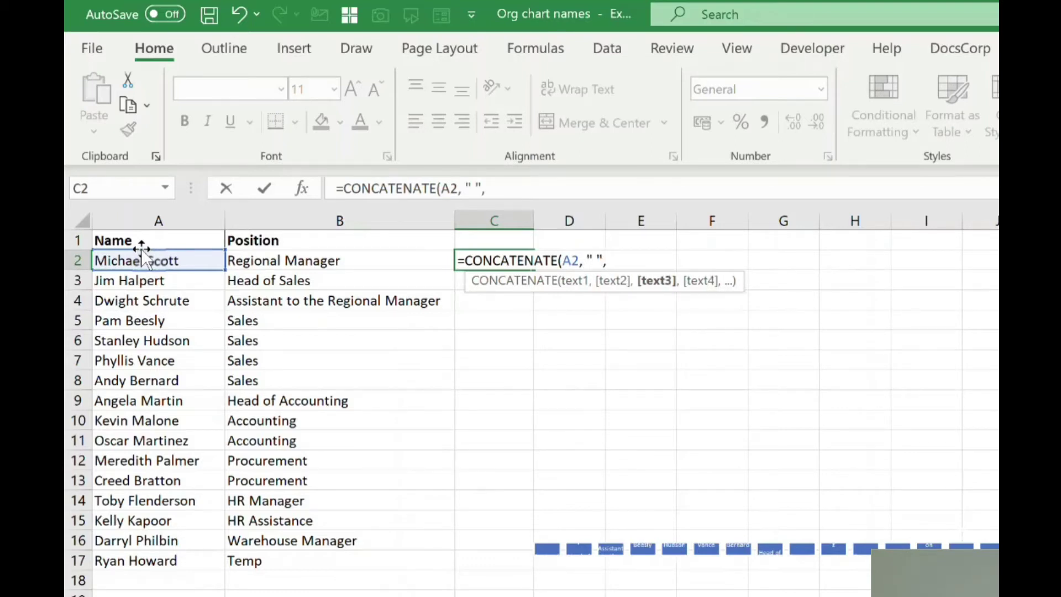
left_click(367, 264)
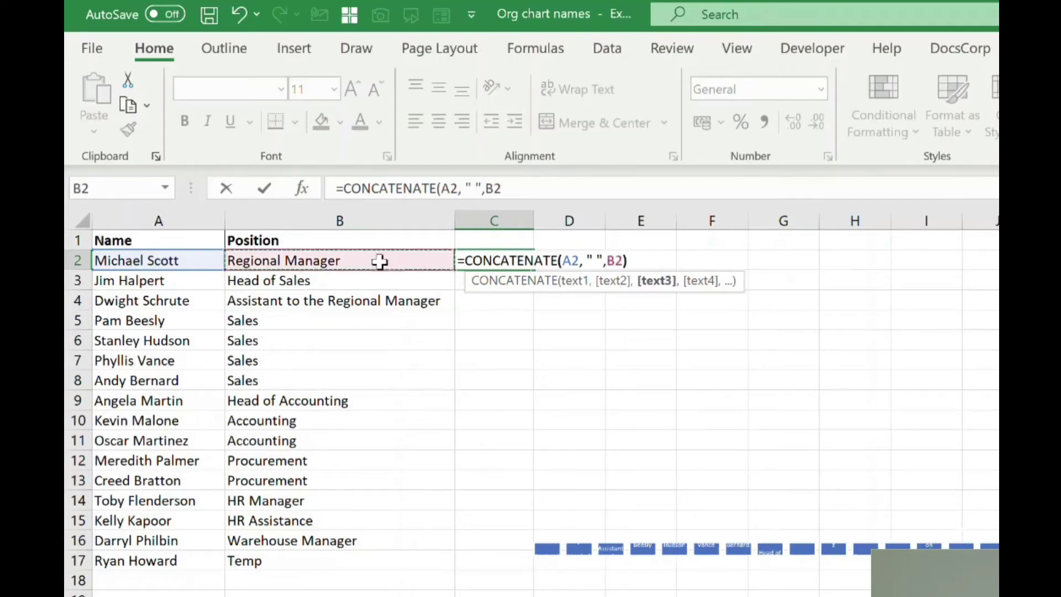
type(")")
key("Return")
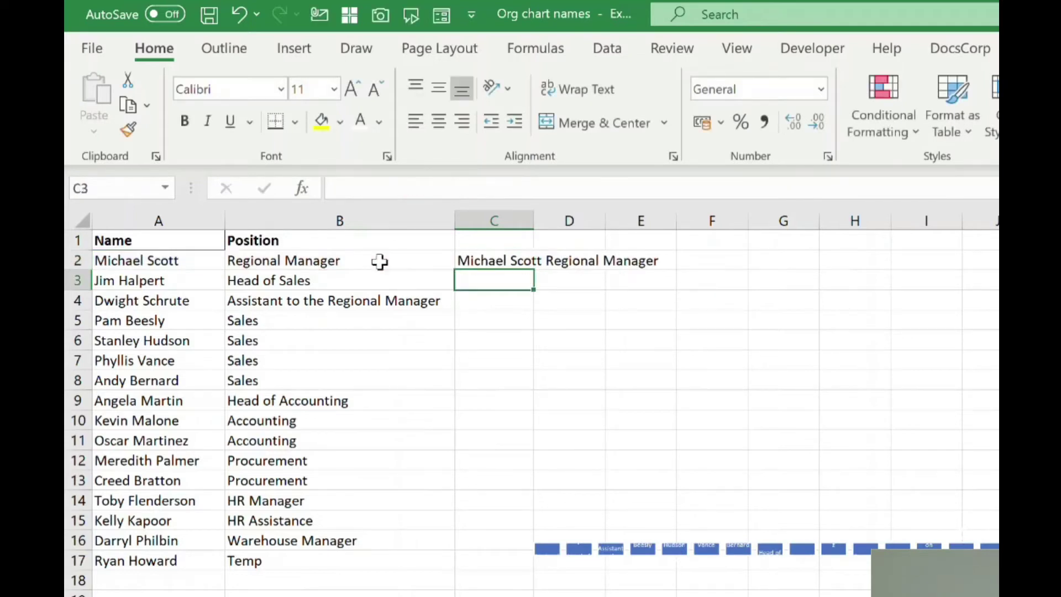
left_click(495, 256)
double_click(535, 269)
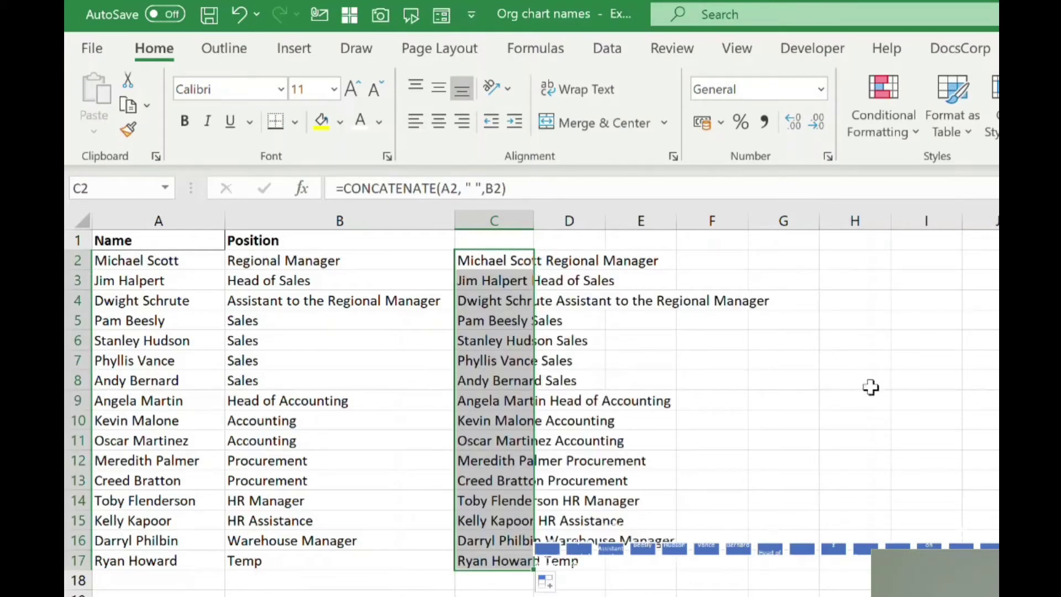
- Copy the combined texts in C2:C17 and replace all entries in the chart's text list with them
key("ctrl+c")
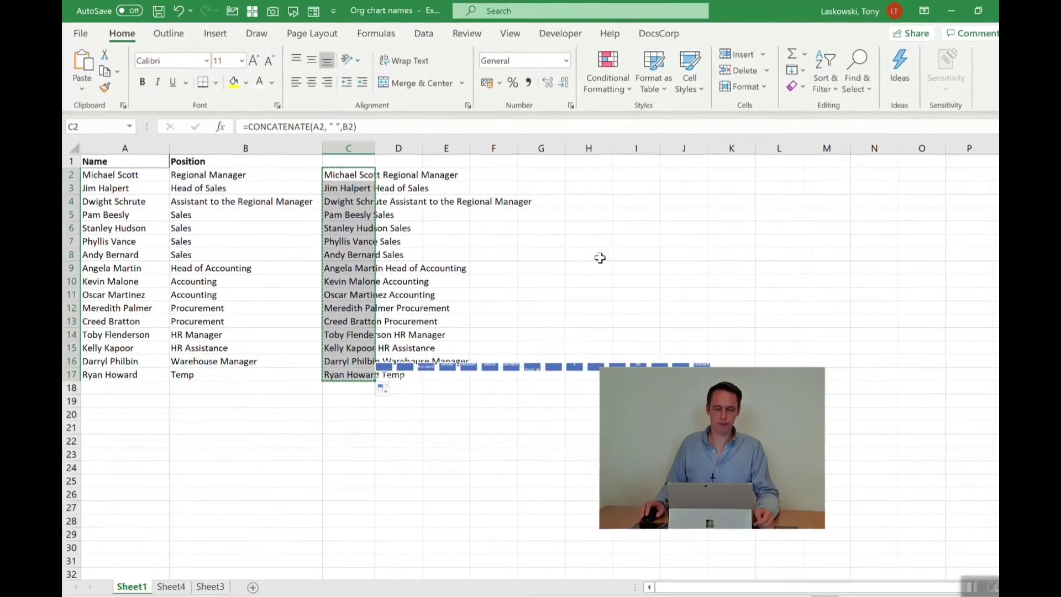
left_click(509, 335)
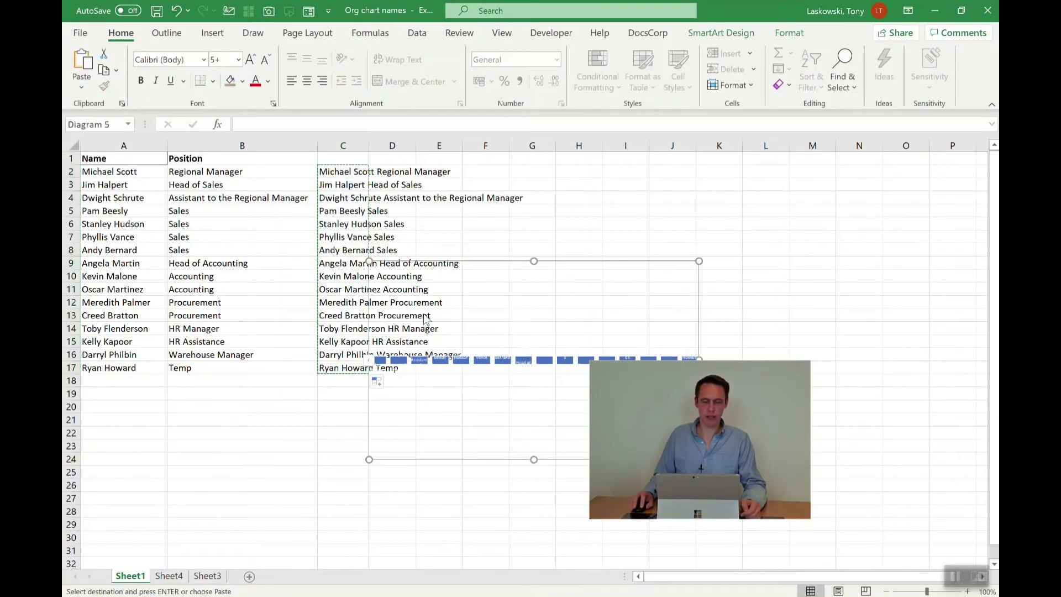
left_click(721, 32)
left_click(100, 89)
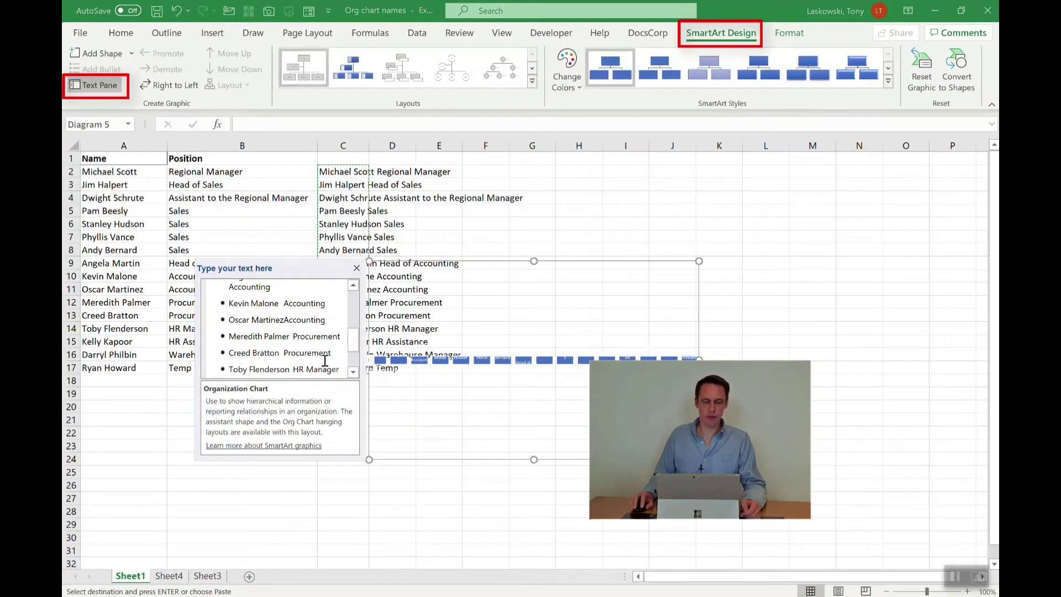
scroll(325, 360, "up", 5)
key("ctrl+a")
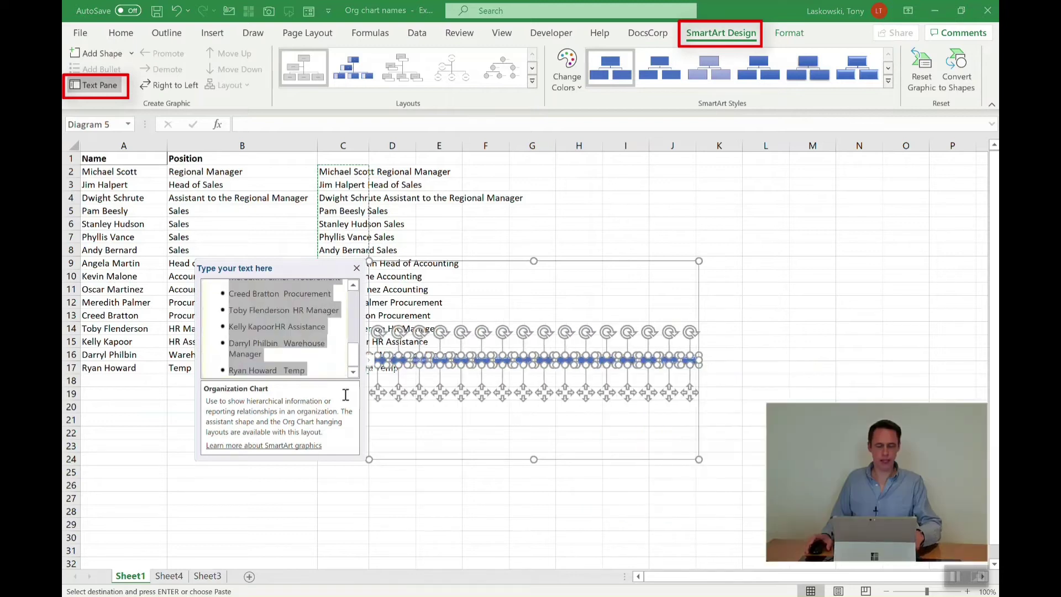
key("ctrl+v")
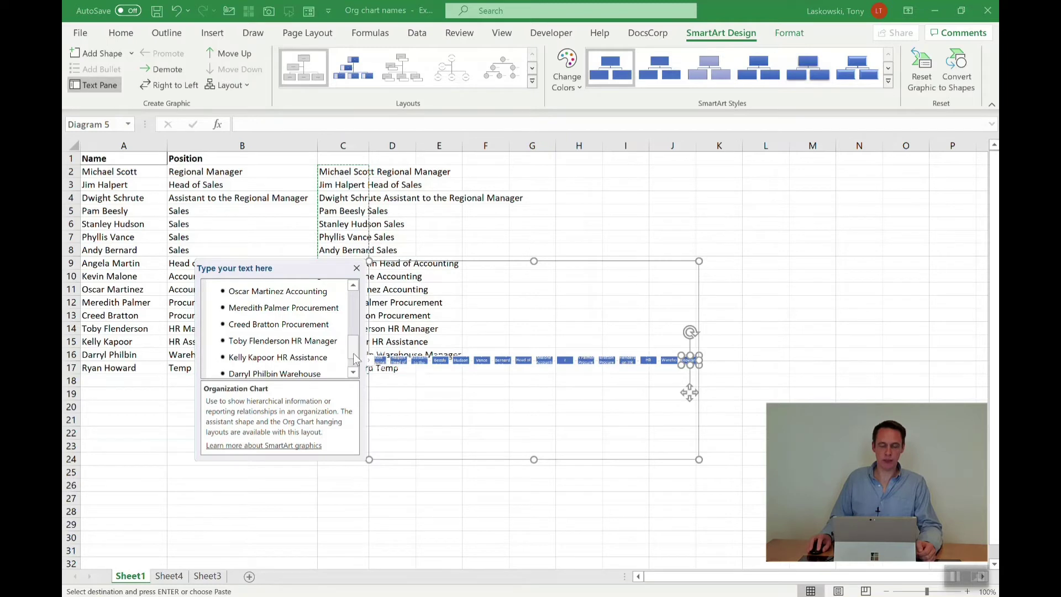
left_click_drag(354, 354, 355, 365)
scroll(356, 373, "up", 6)
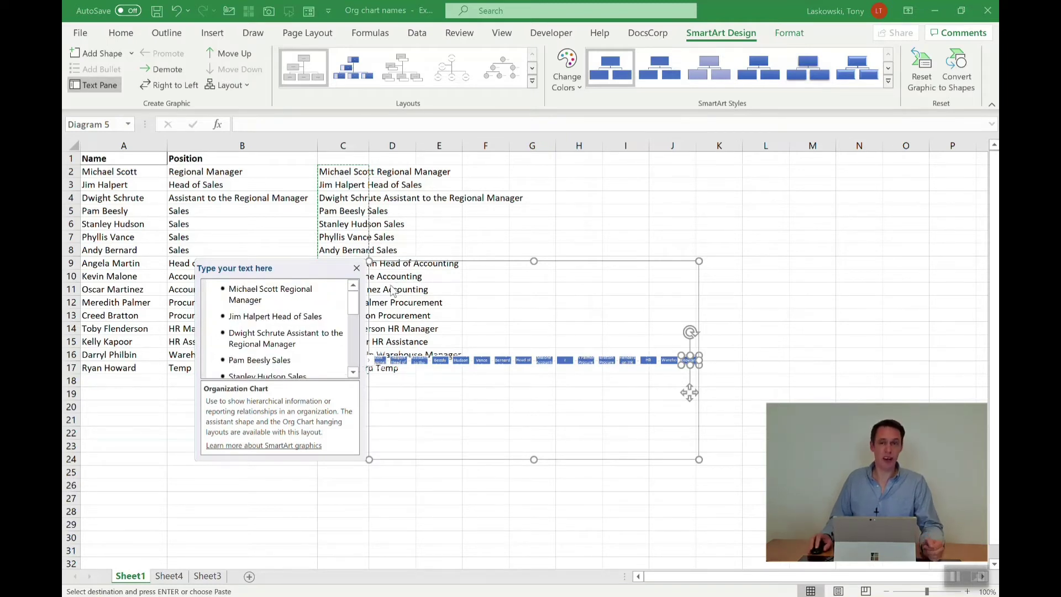
key("Escape")
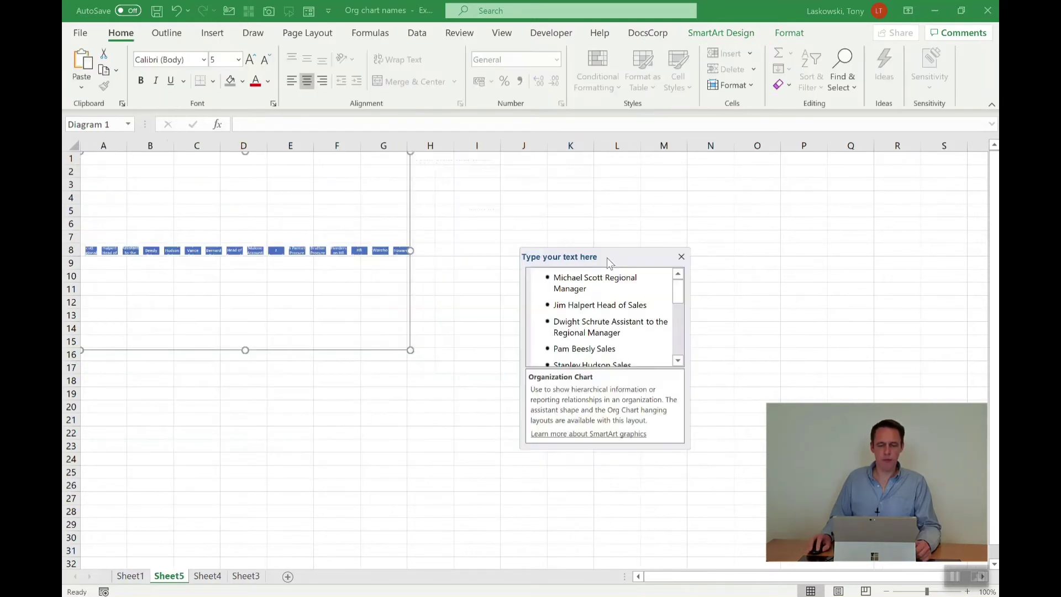
- Arrange the chart's text list and the org chart side by side on Sheet5, lengthening the list and enlarging the chart
left_click_drag(607, 258, 260, 370)
left_click_drag(365, 350, 698, 358)
left_click_drag(308, 369, 236, 155)
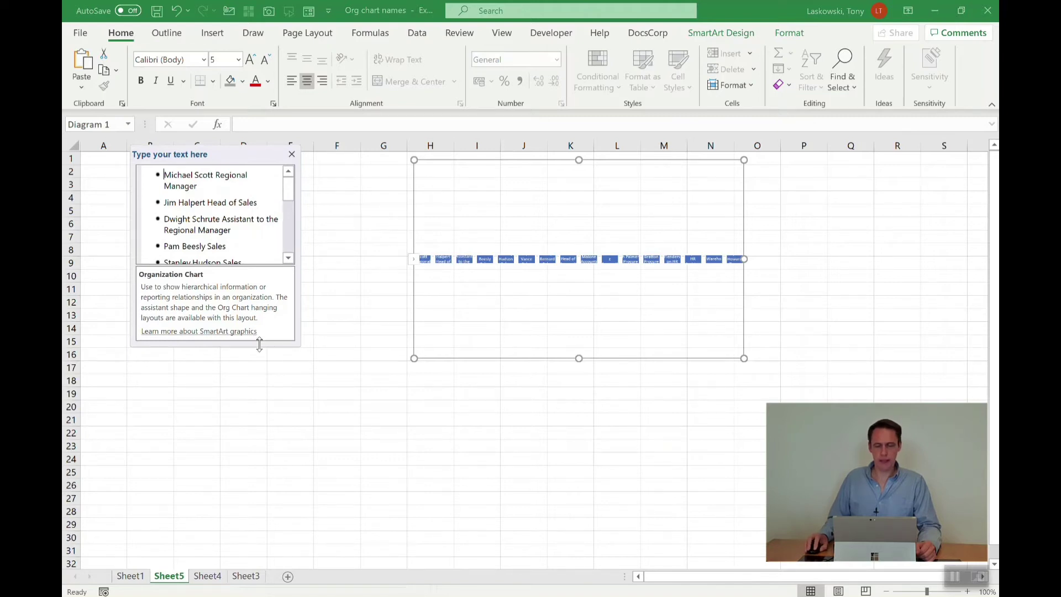
left_click_drag(260, 345, 256, 501)
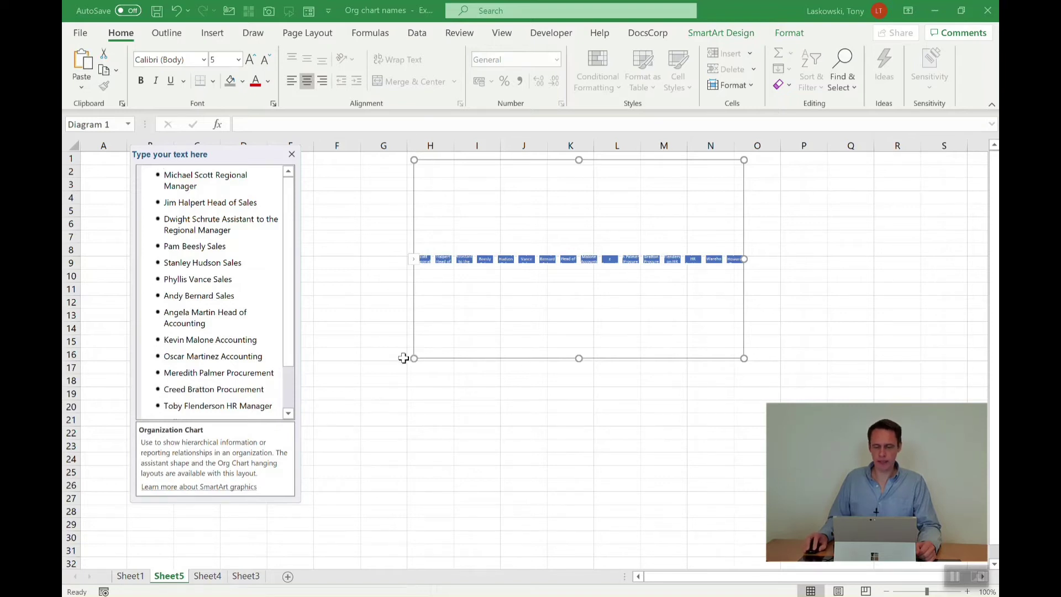
left_click_drag(413, 359, 274, 504)
left_click_drag(747, 493, 970, 559)
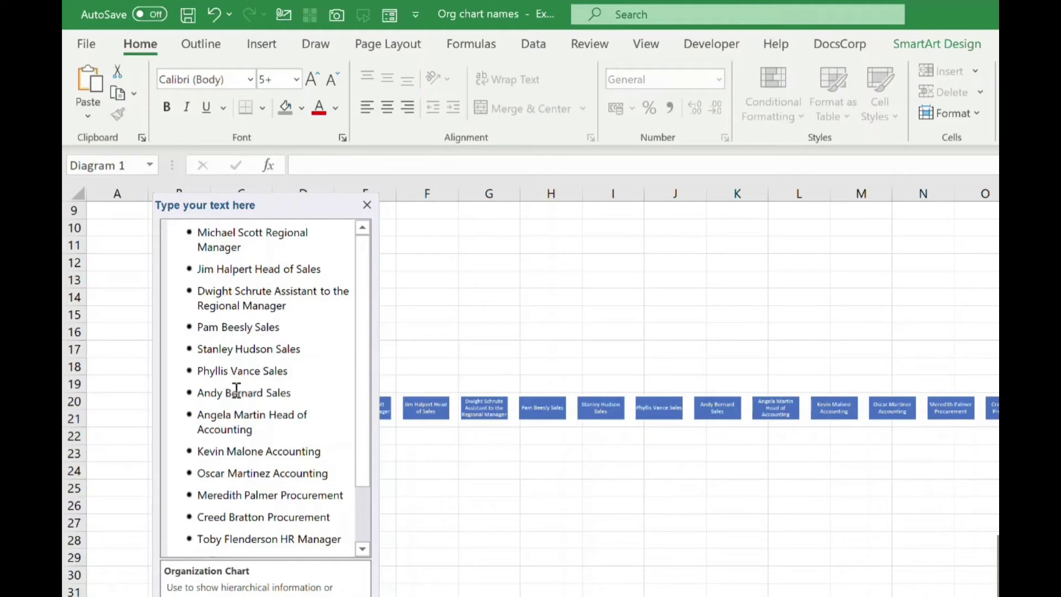
- Demote the Head of Sales and Assistant to the Regional Manager entries one level beneath the Regional Manager
left_click(204, 269)
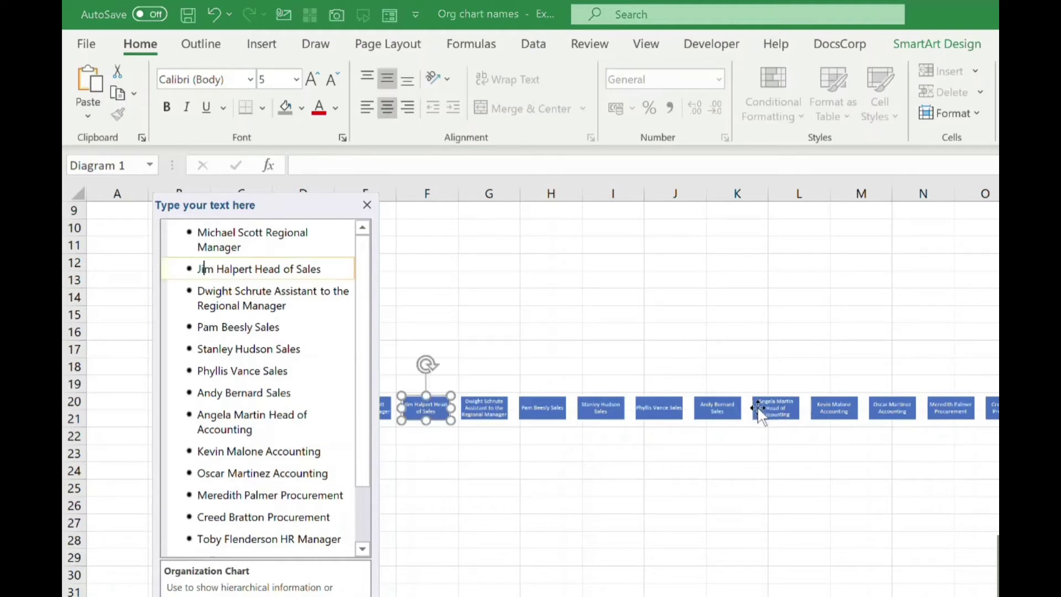
key("Tab")
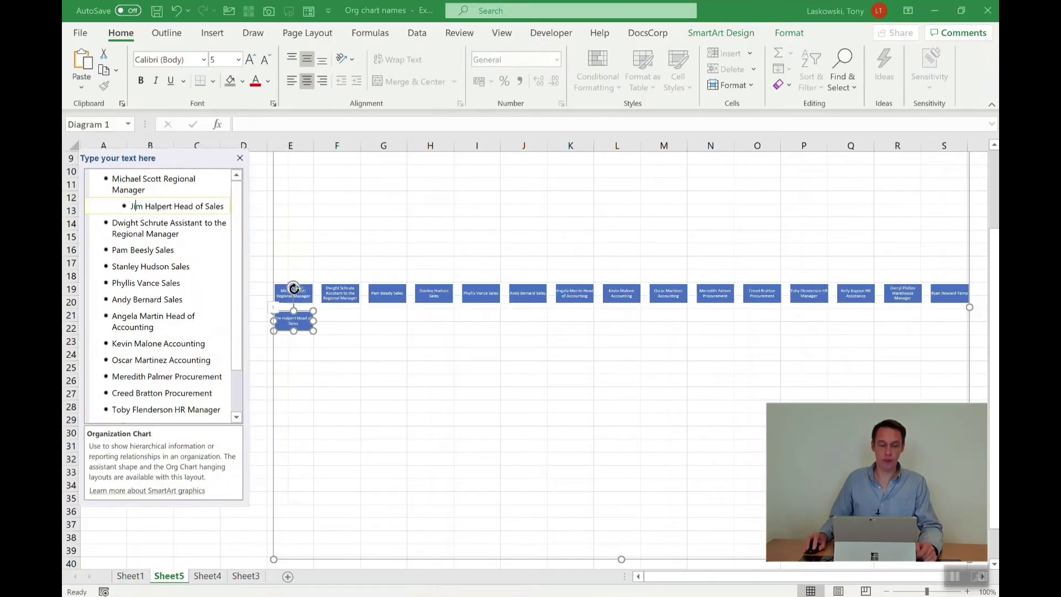
left_click(129, 223)
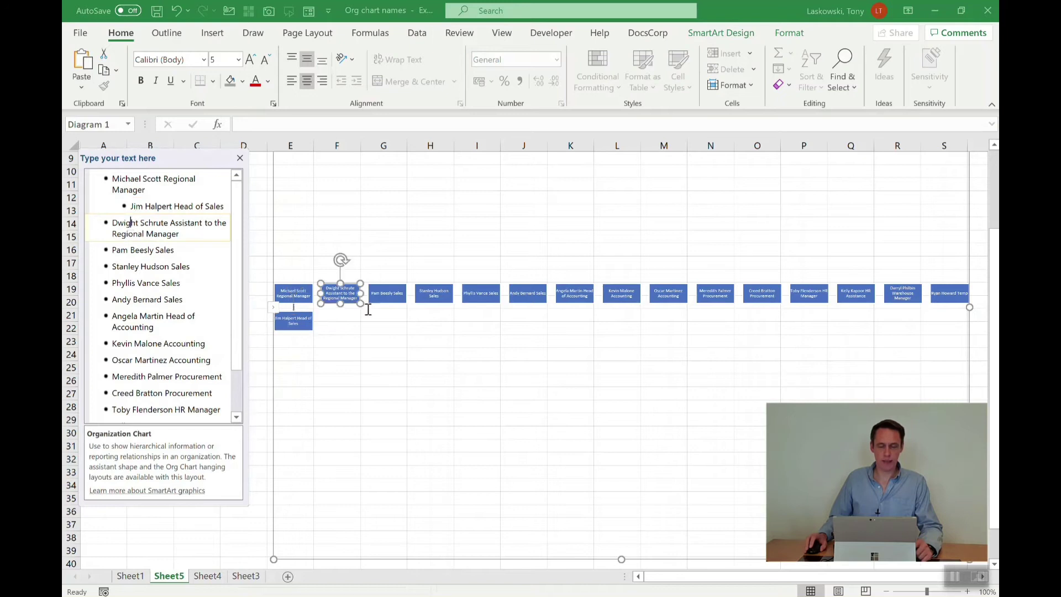
key("Tab")
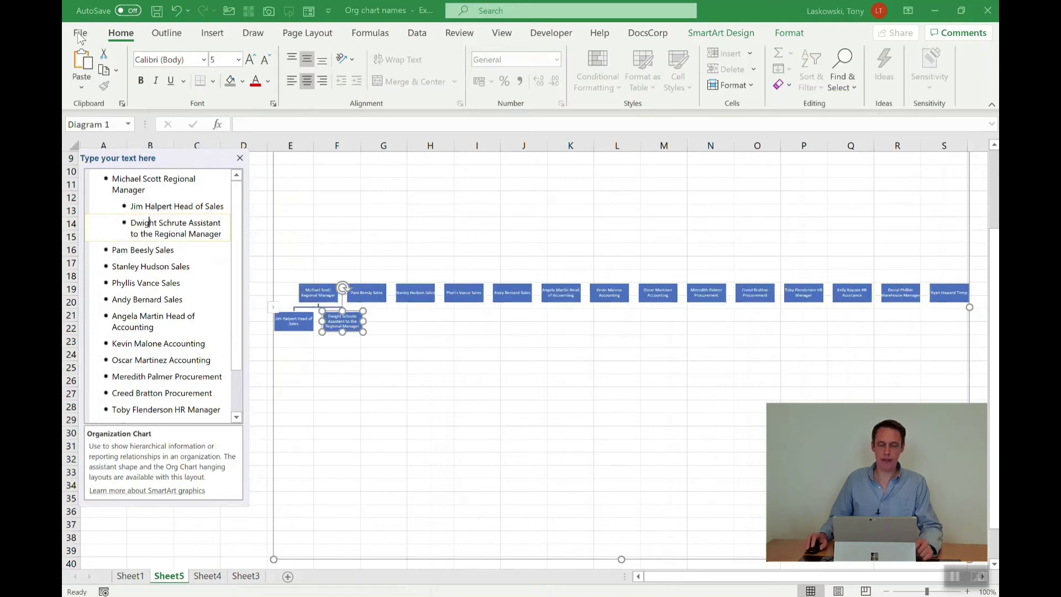
- Demote the Assistant to the Regional Manager entry beneath the Head of Sales, and indent the Sales entries that follow it
key("Tab")
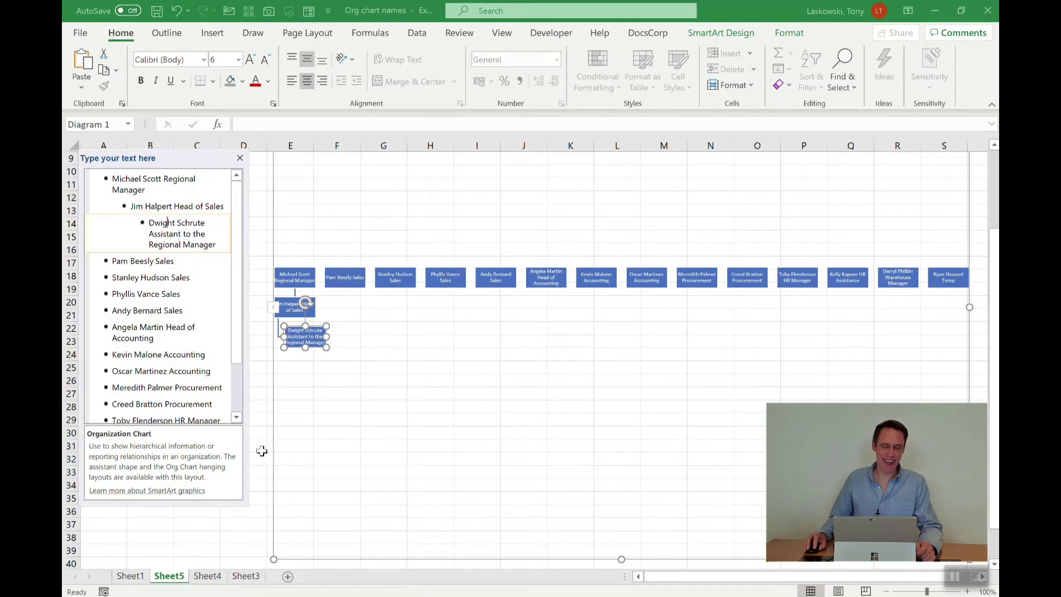
left_click(148, 261)
key("Tab")
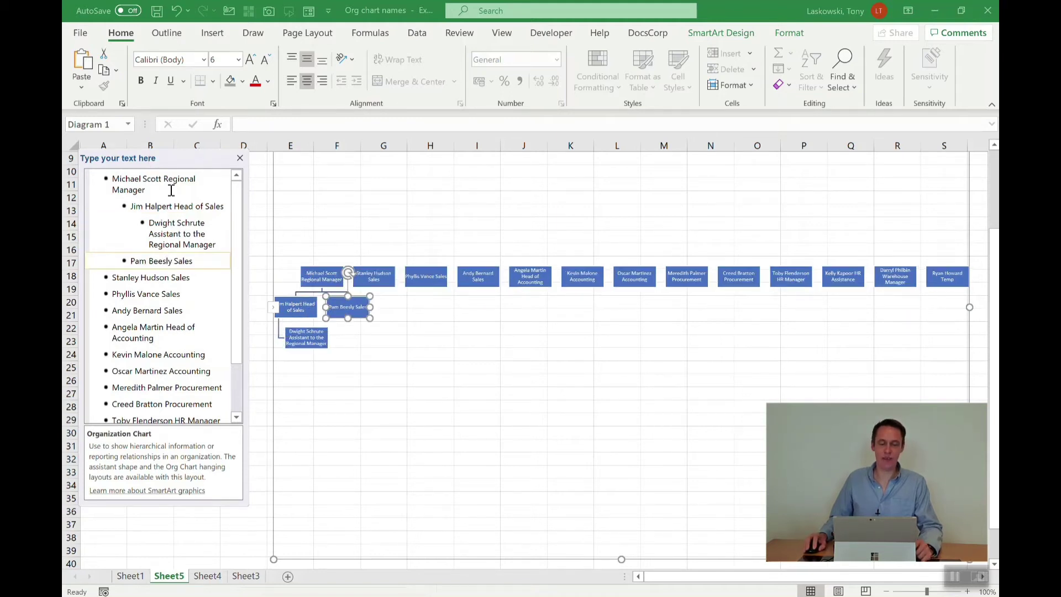
left_click(158, 277)
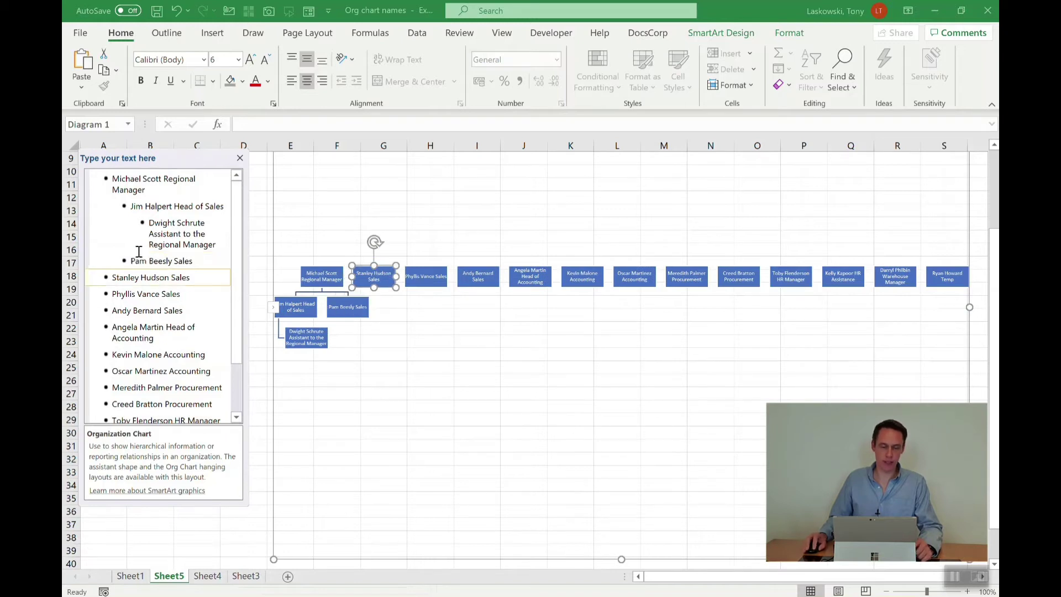
key("Tab")
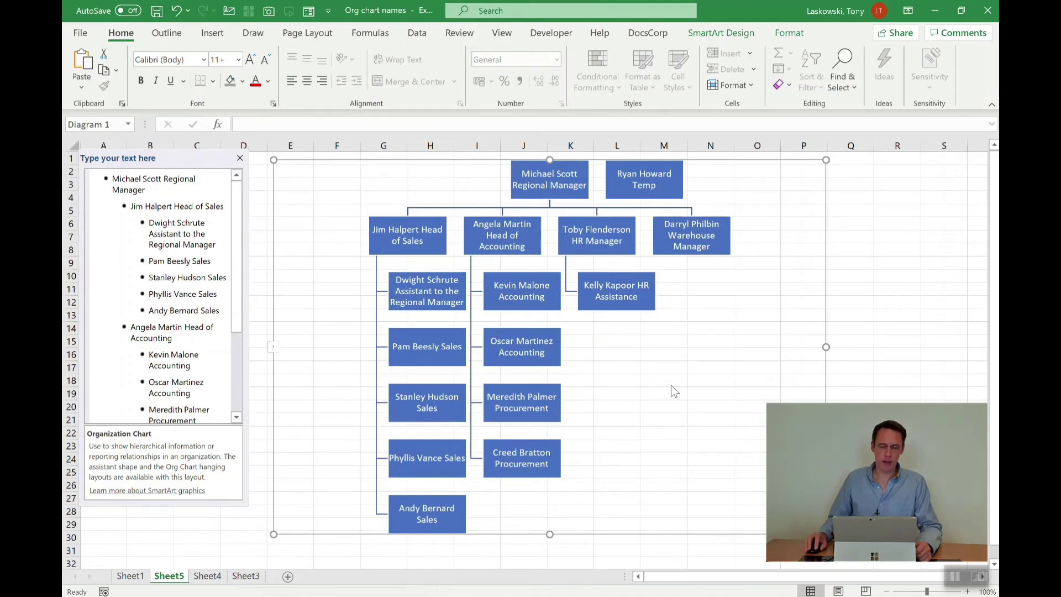
- Demote the Temp entry at the end of the text list two levels, placing it beneath the Warehouse Manager
left_click(237, 335)
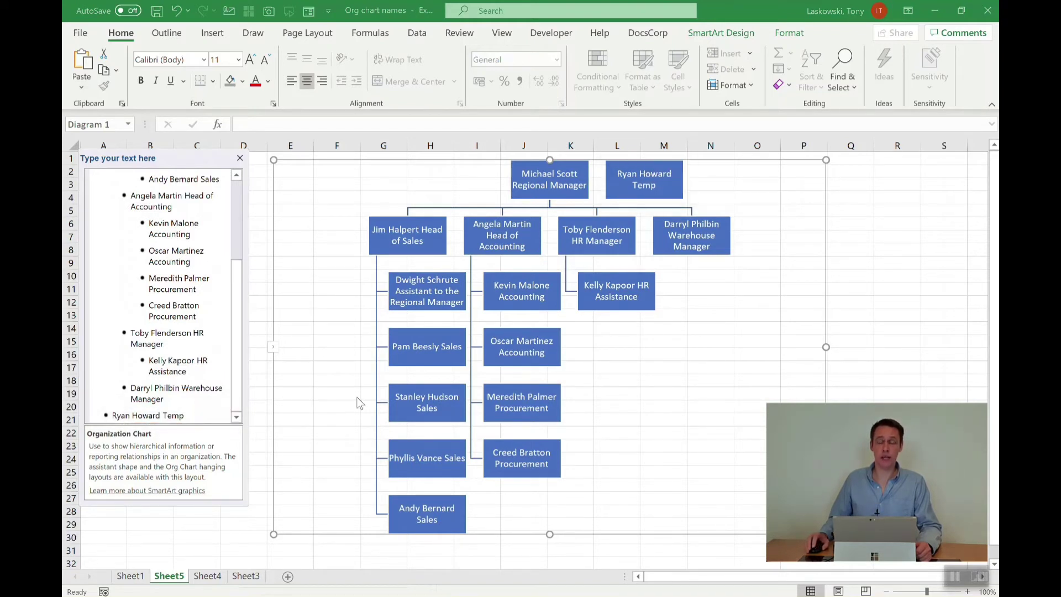
left_click(180, 415)
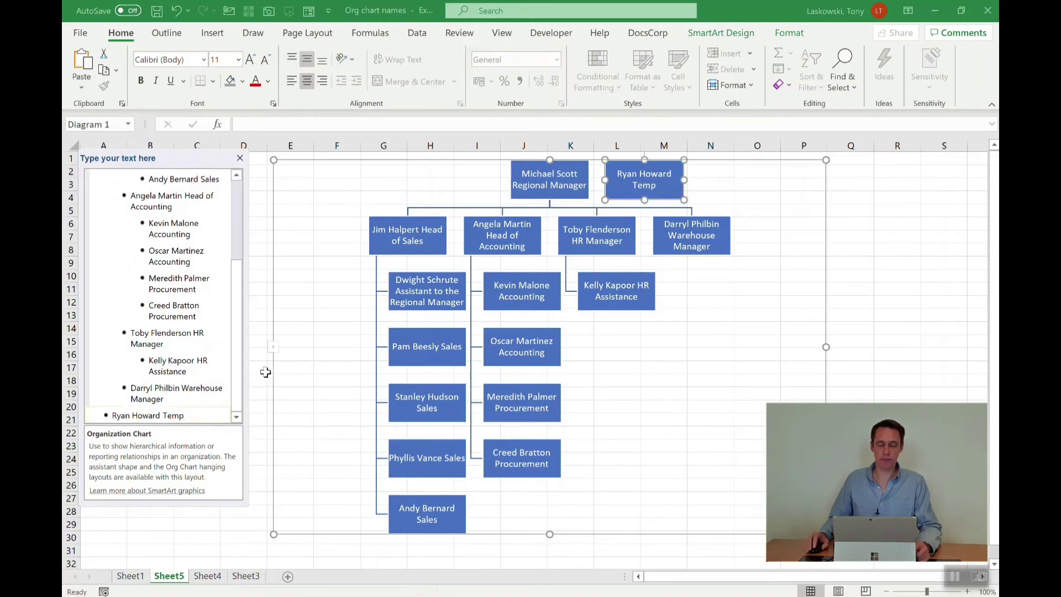
key("Tab")
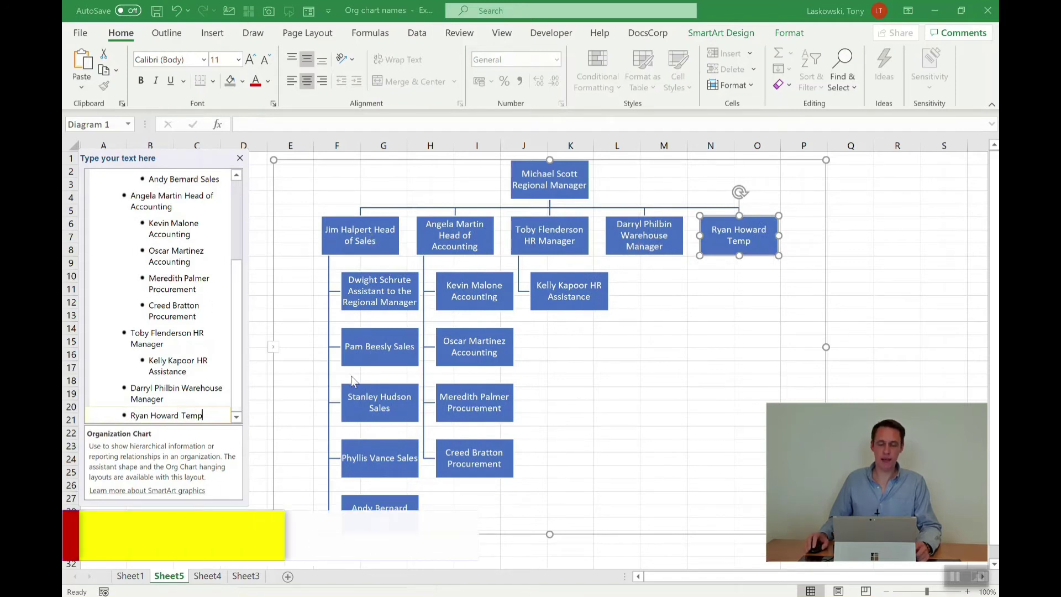
key("Tab")
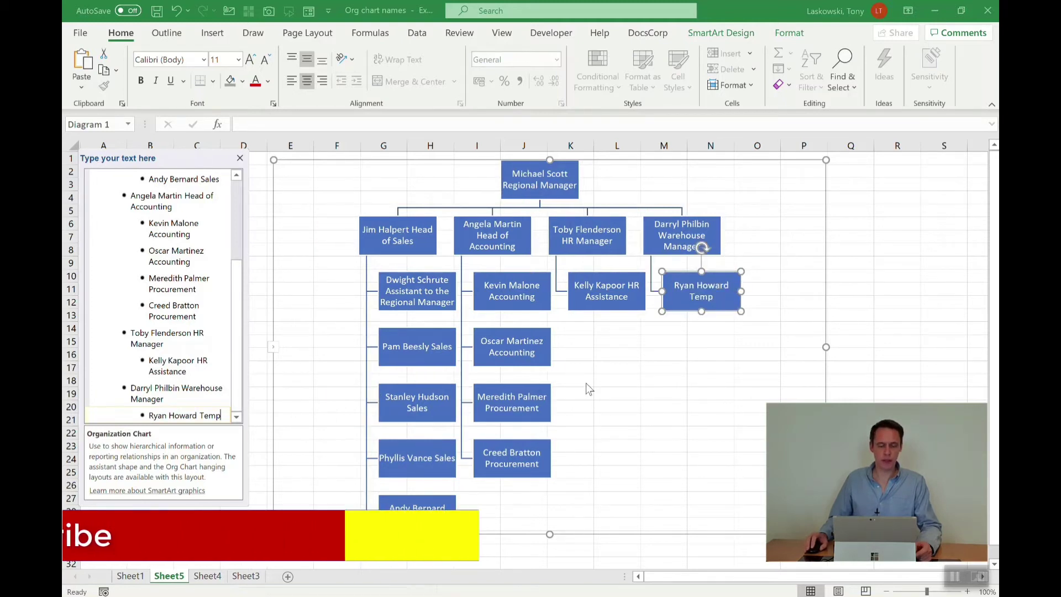
- Reassign the Temp entry from the Warehouse Manager to the HR Manager, placing it beneath the HR Assistance entry
key("shift+Tab")
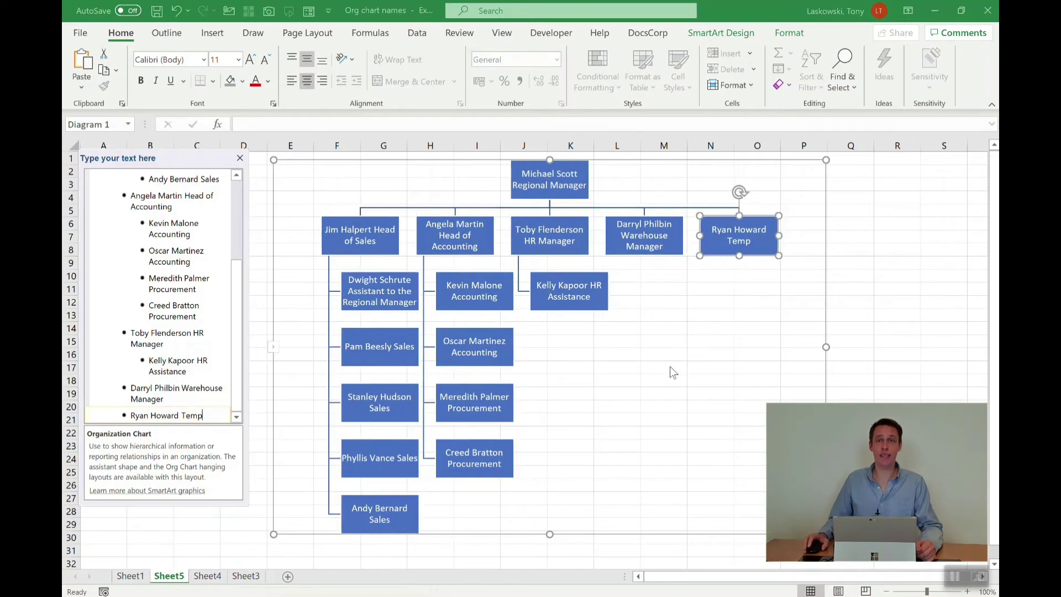
key("alt+shift+Up")
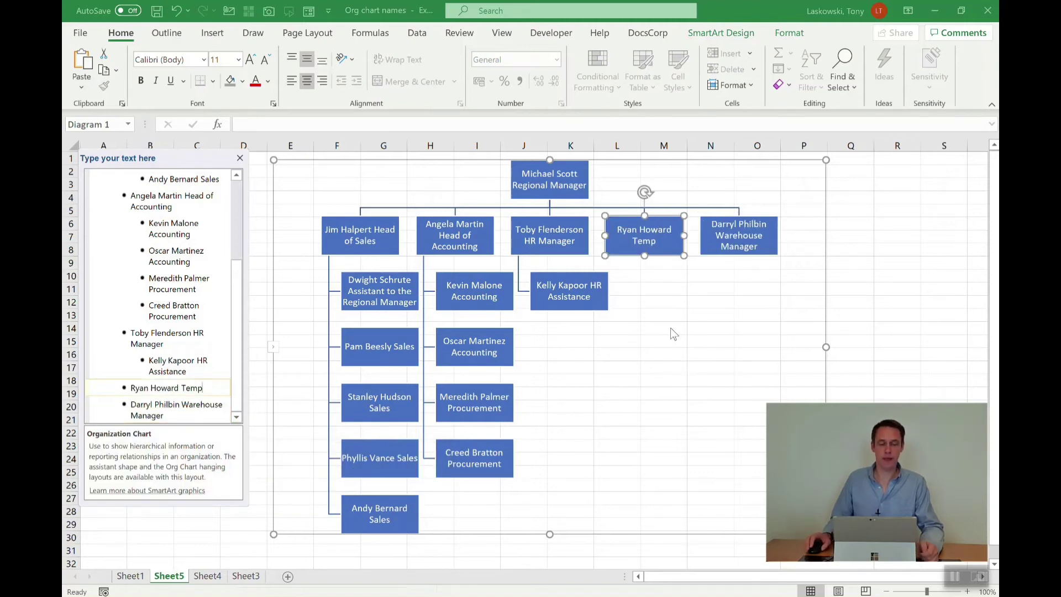
key("Tab")
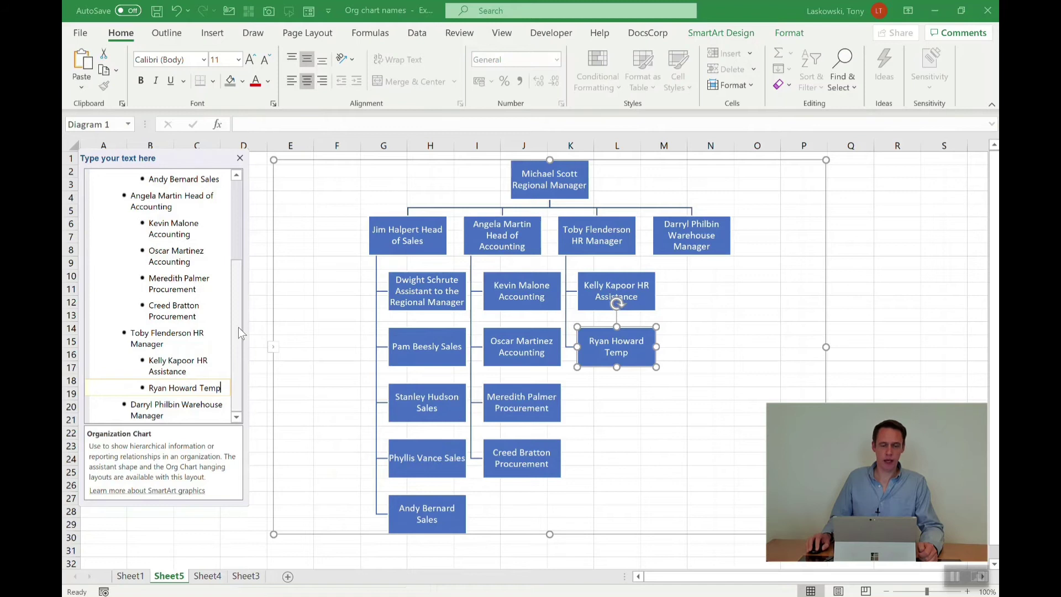
- Add a new employee's full name with the position Sales after the last Sales entry under the Head of Sales
left_click_drag(237, 327, 250, 200)
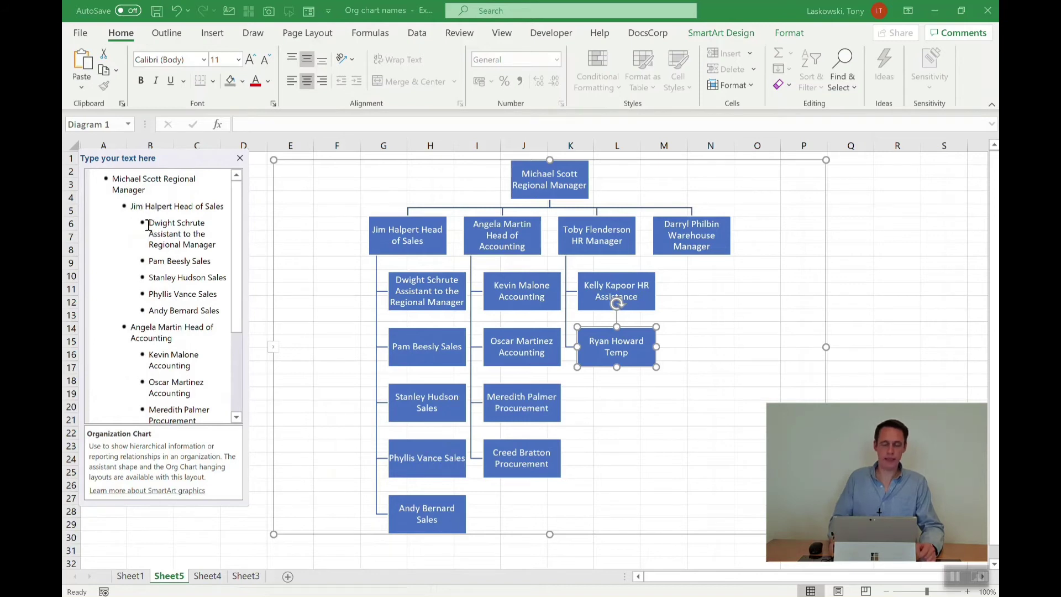
left_click(220, 310)
key("Return")
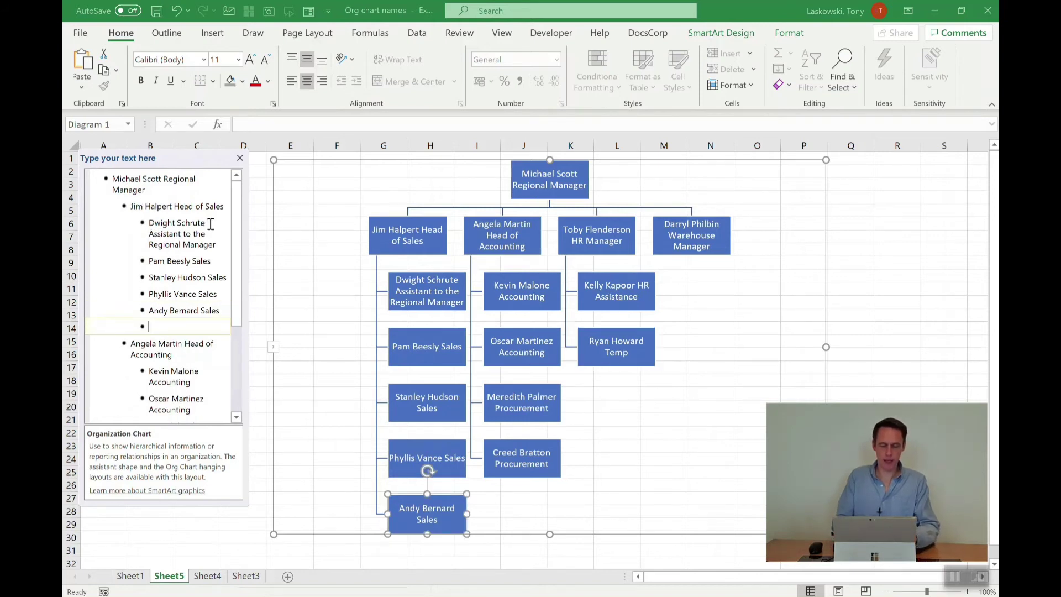
type("Tony Laskowski Sales")
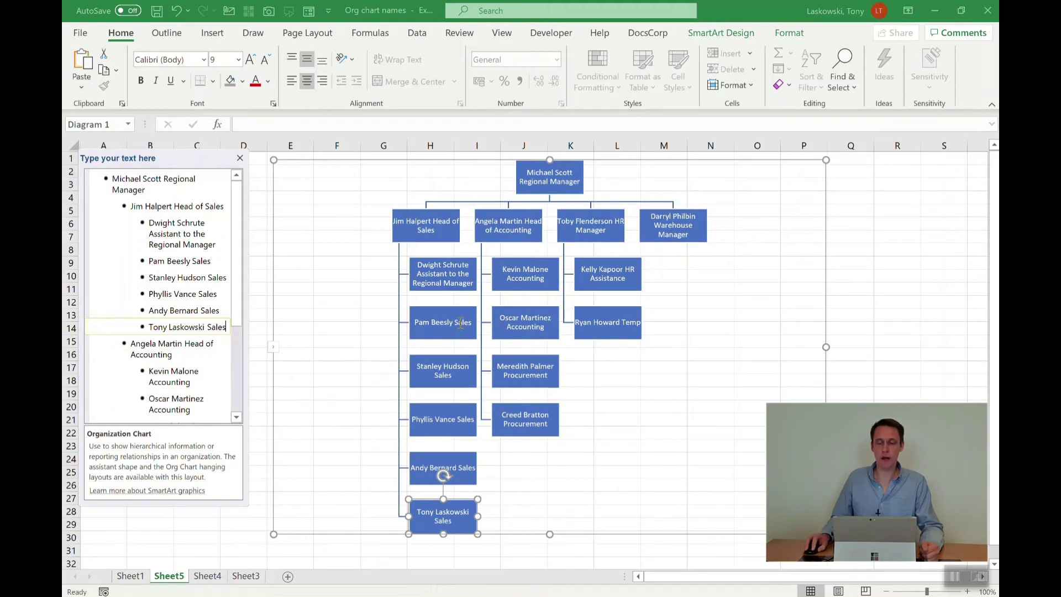
- Add an assistant shape to the Regional Manager and enter the employee's full name with Receptionist on a second line
left_click(735, 35)
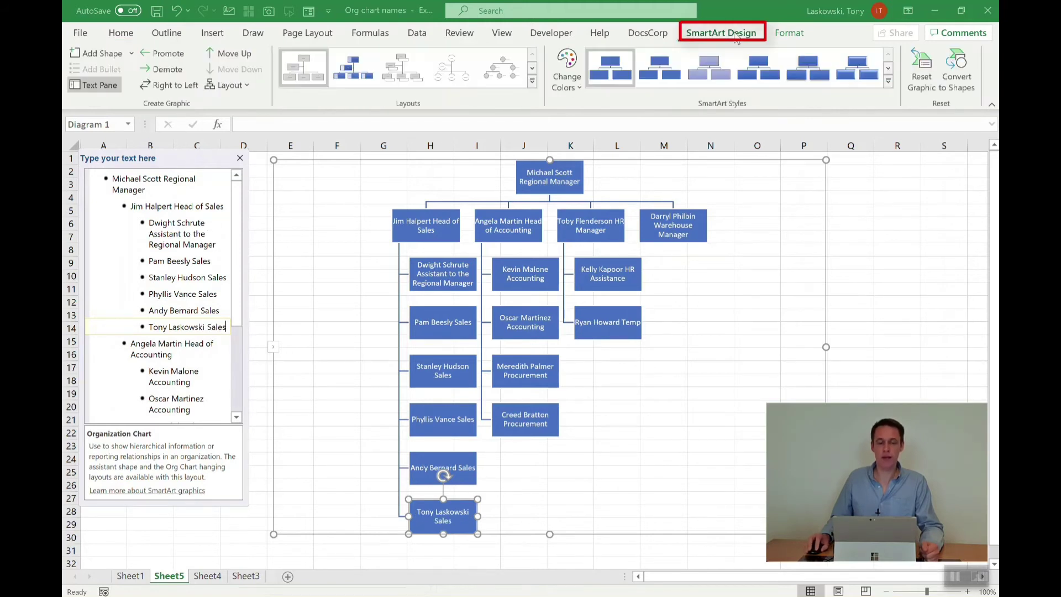
left_click(133, 54)
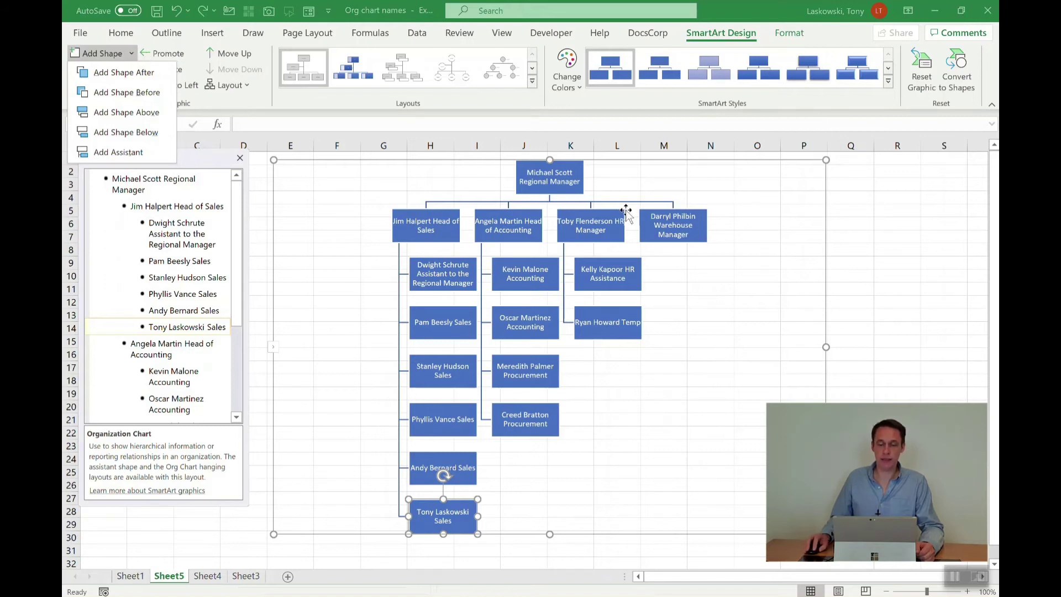
left_click(522, 182)
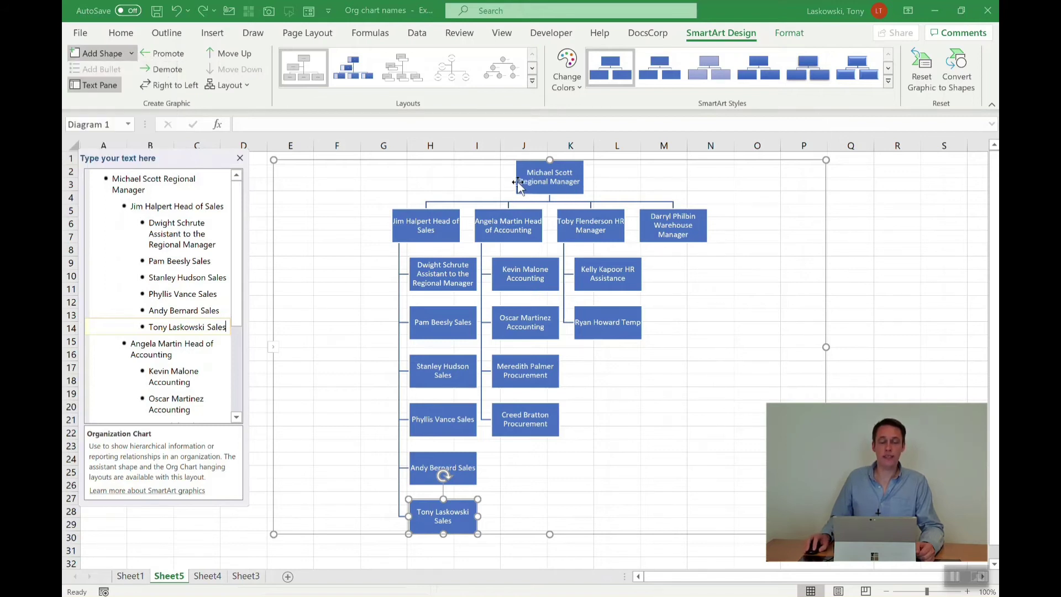
left_click(132, 53)
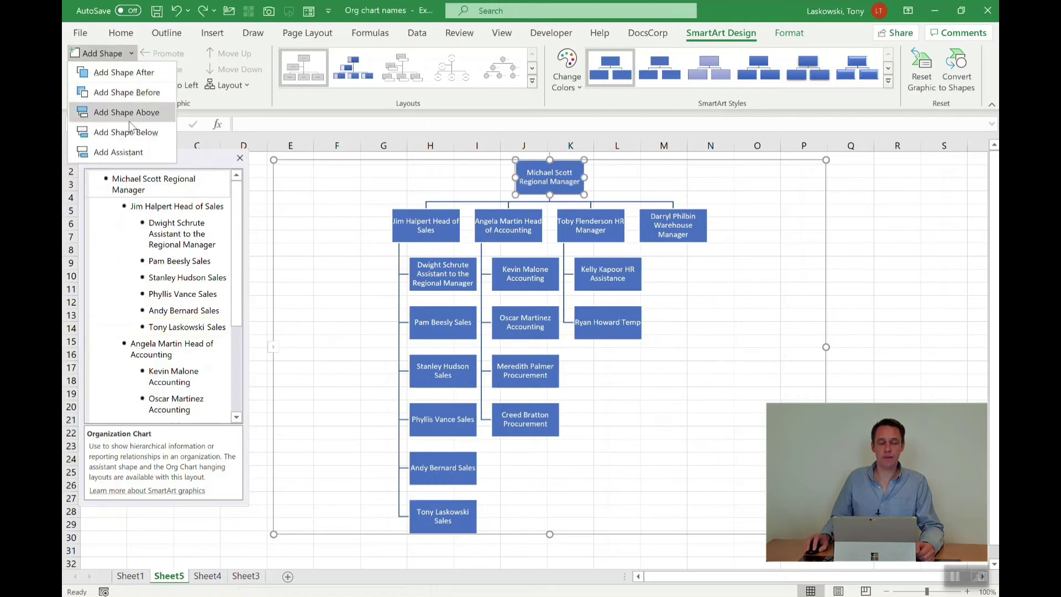
left_click(118, 152)
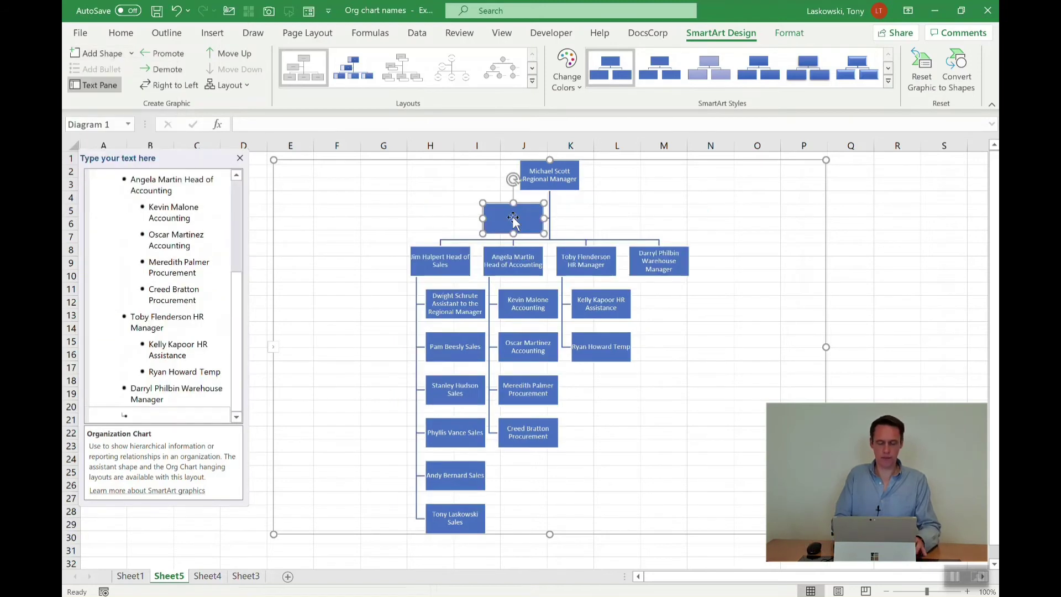
type("Erin Hannon")
key("shift+Return")
type("Rec")
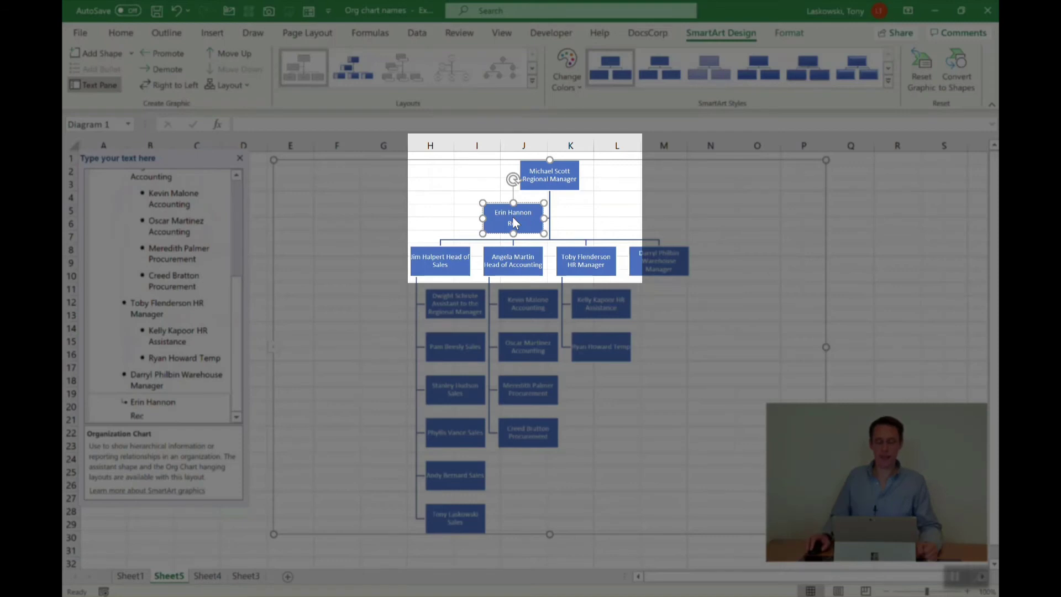
type("eptionist")
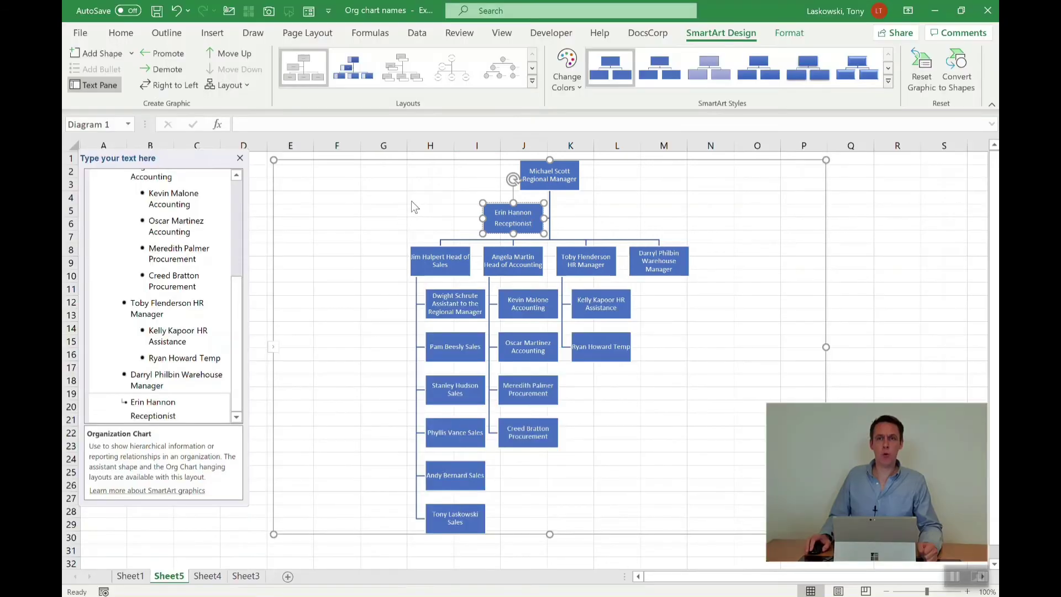
- Recolor the whole chart with the third Colorful variation, using orange, yellow and blue for the three levels
left_click(412, 201)
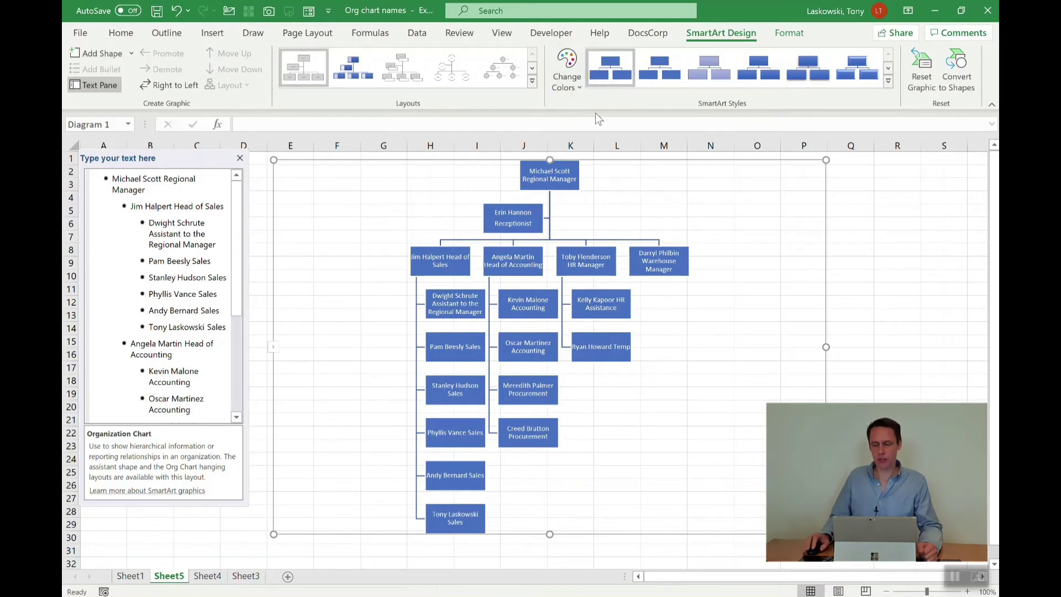
left_click(578, 91)
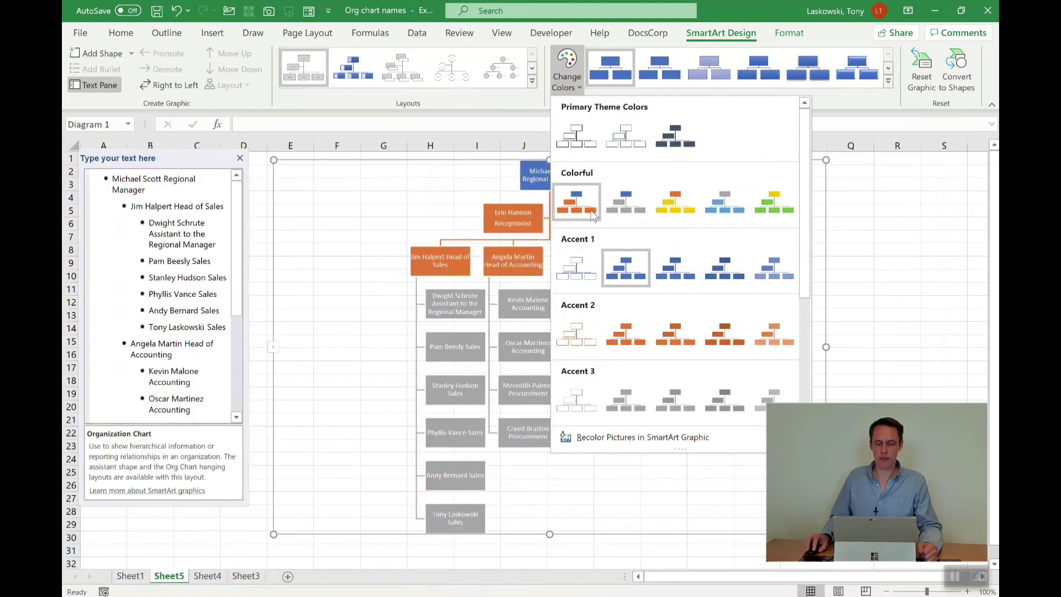
left_click(666, 200)
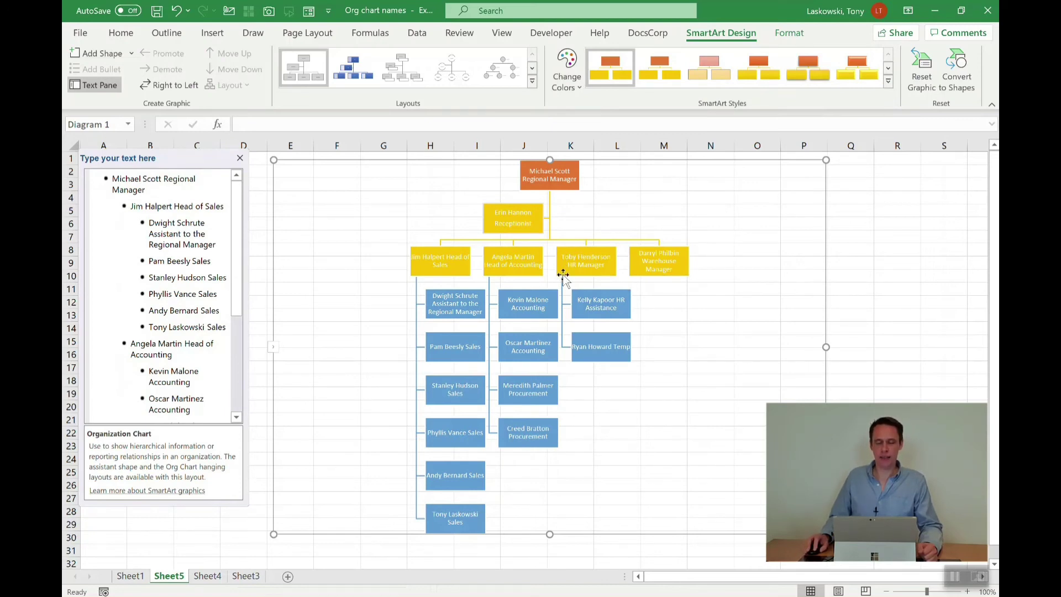
- Fill the Receptionist box with green to set it apart from the yellow department heads
left_click(526, 211)
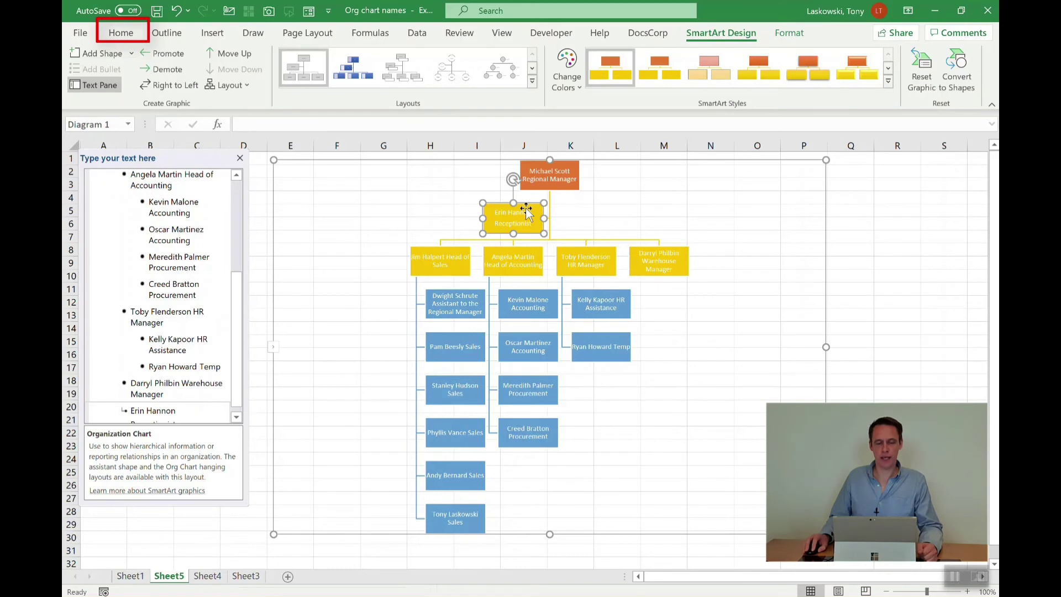
left_click(121, 35)
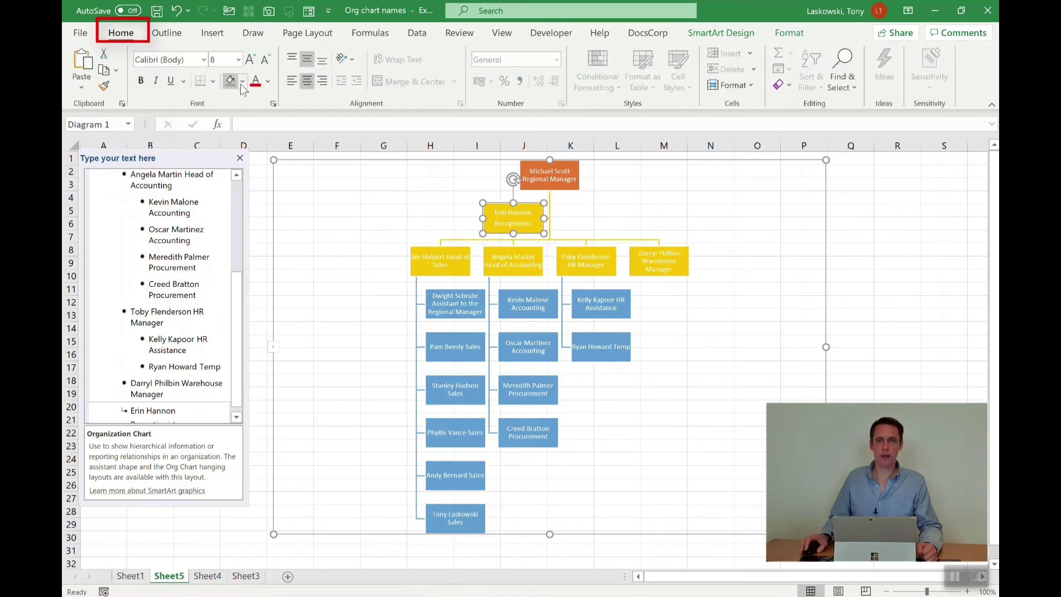
left_click(242, 82)
left_click(285, 231)
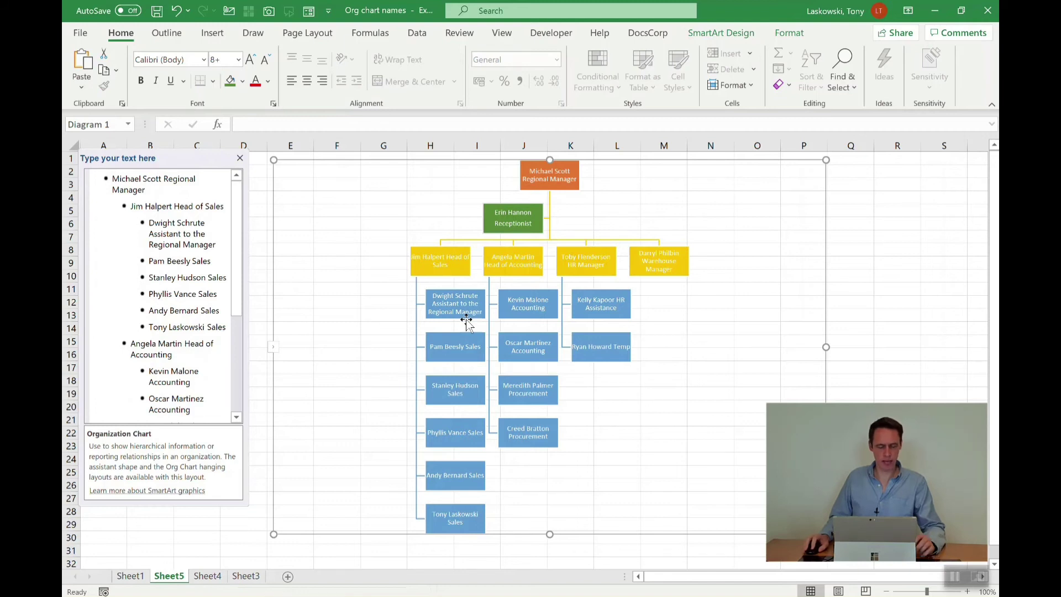
- Try the Standard layout on the Head of Sales box and its sales team, and switch the branch to the Both layout
left_click(437, 266)
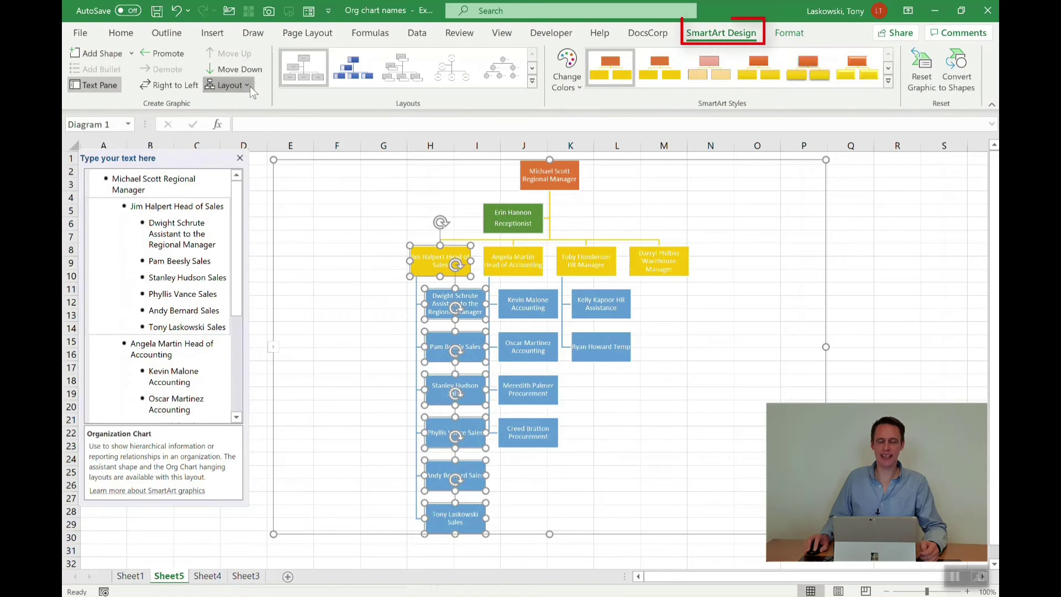
left_click(250, 86)
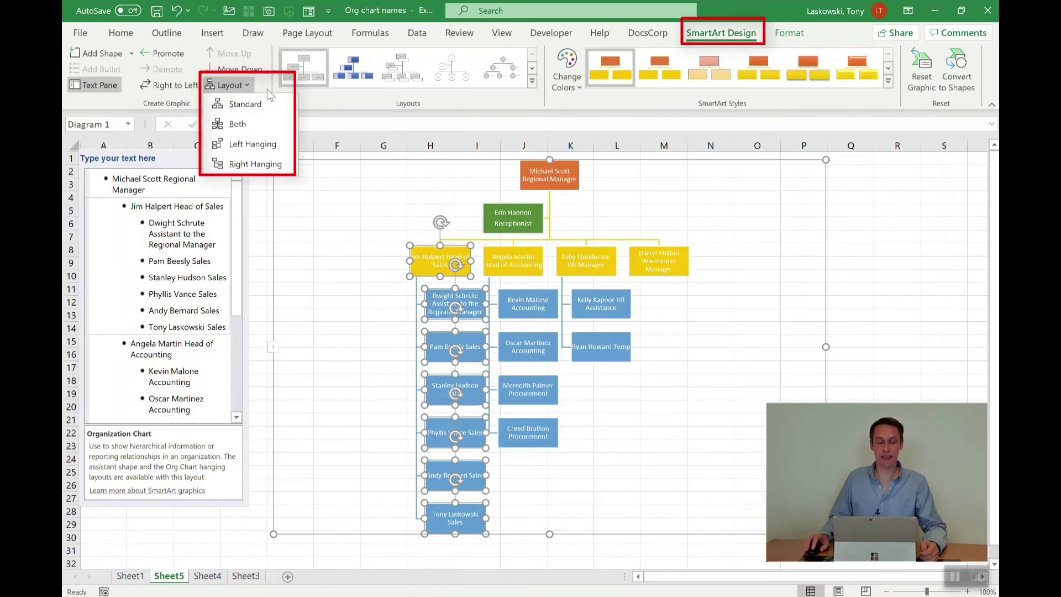
left_click(260, 103)
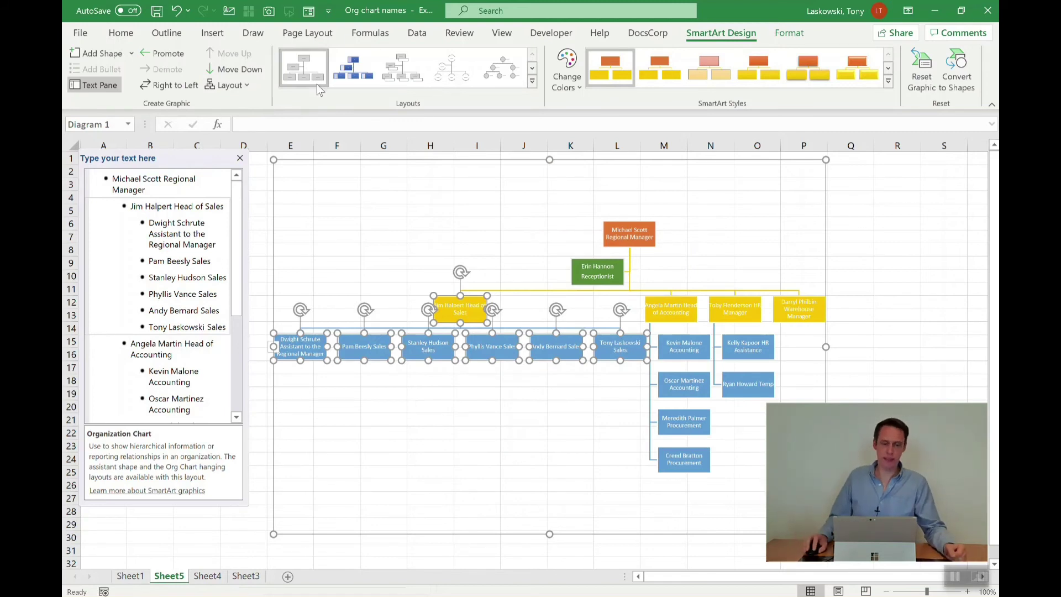
left_click(243, 87)
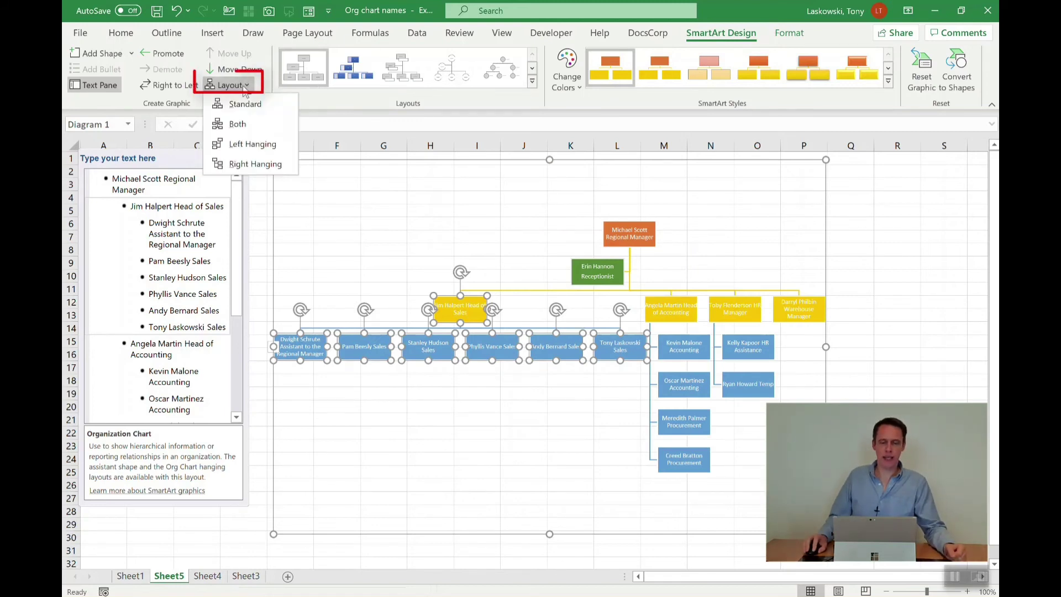
left_click(244, 122)
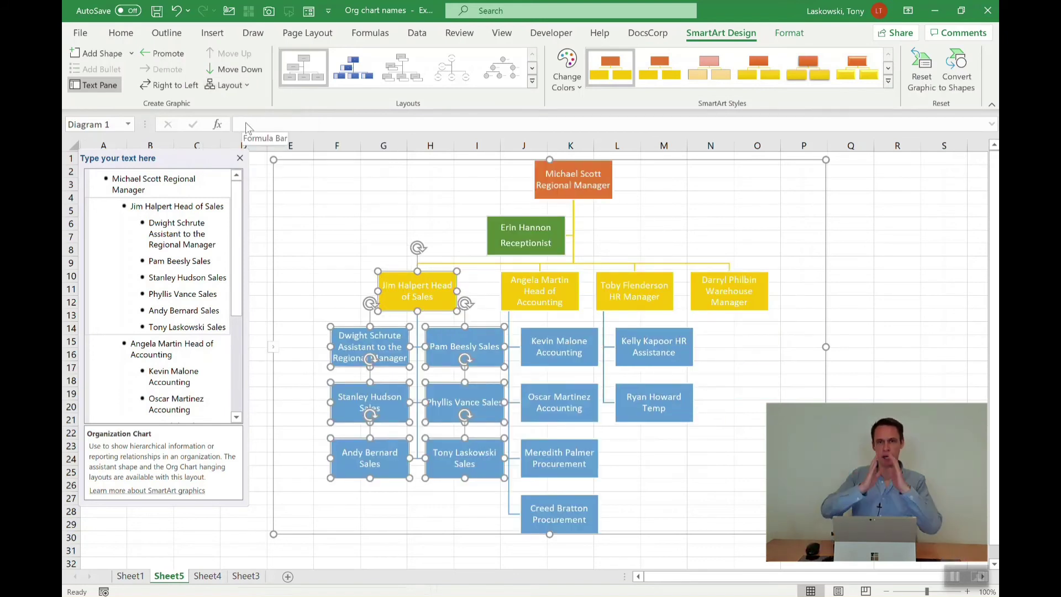
- Apply the Both layout to the Head of Accounting and HR Manager boxes together with their teams
left_click(572, 301)
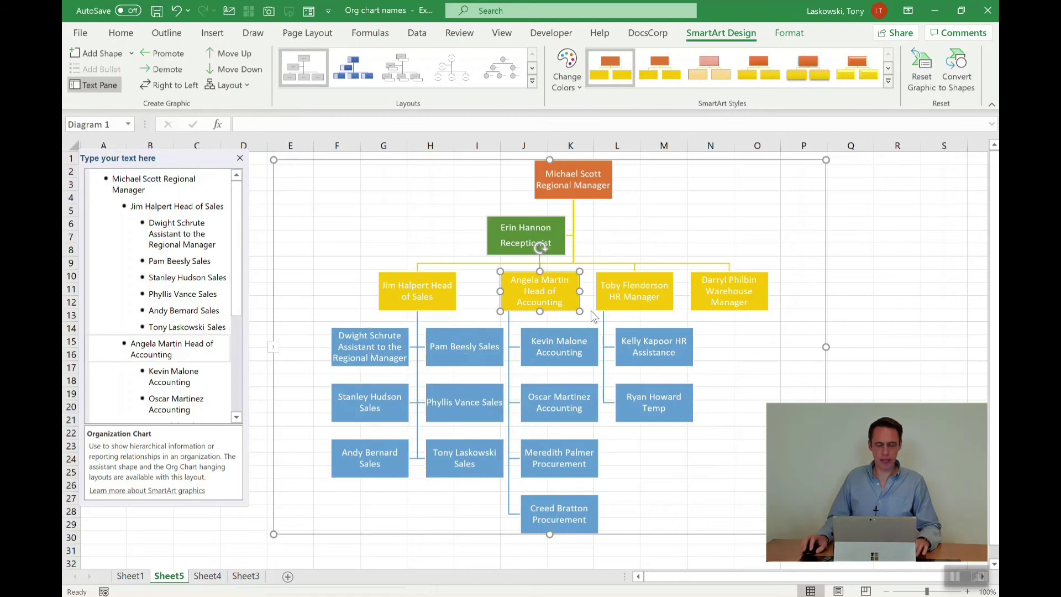
left_click(554, 332, "ctrl")
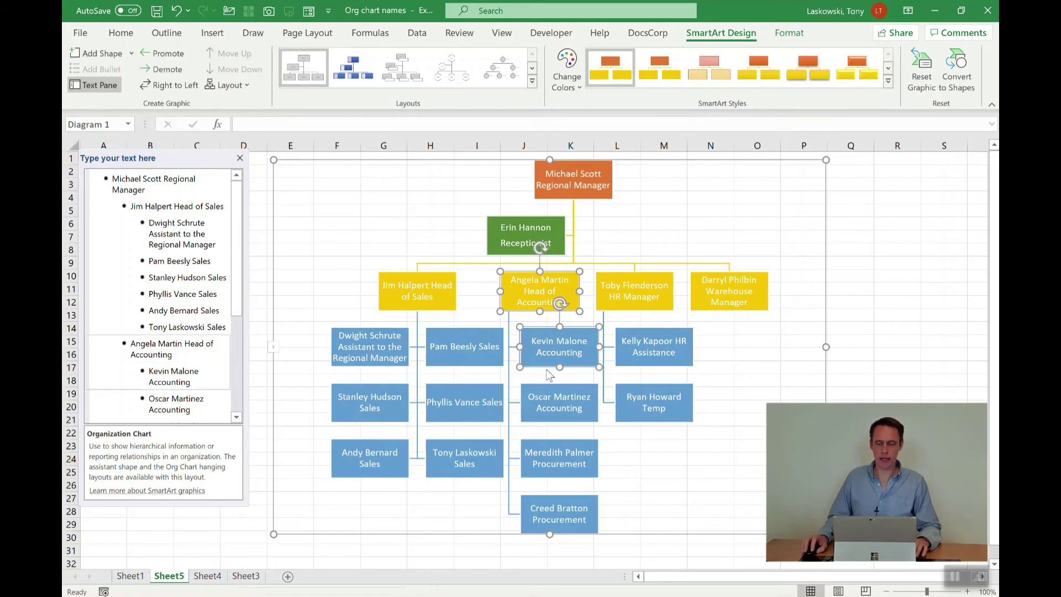
left_click(550, 408, "ctrl")
left_click(553, 462, "ctrl")
left_click(558, 511, "ctrl")
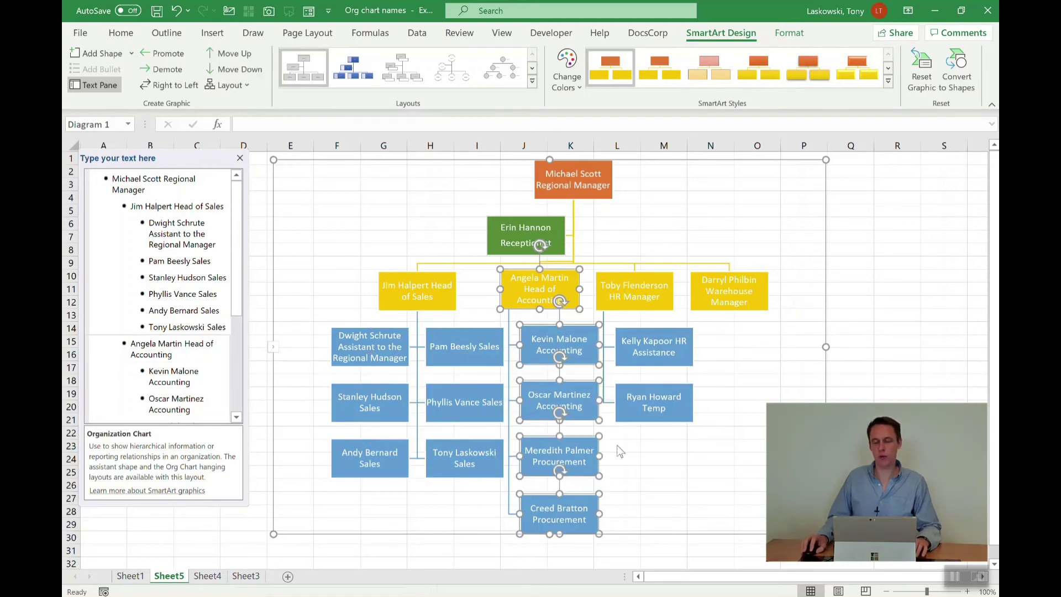
left_click(617, 289, "ctrl")
left_click(650, 354, "ctrl")
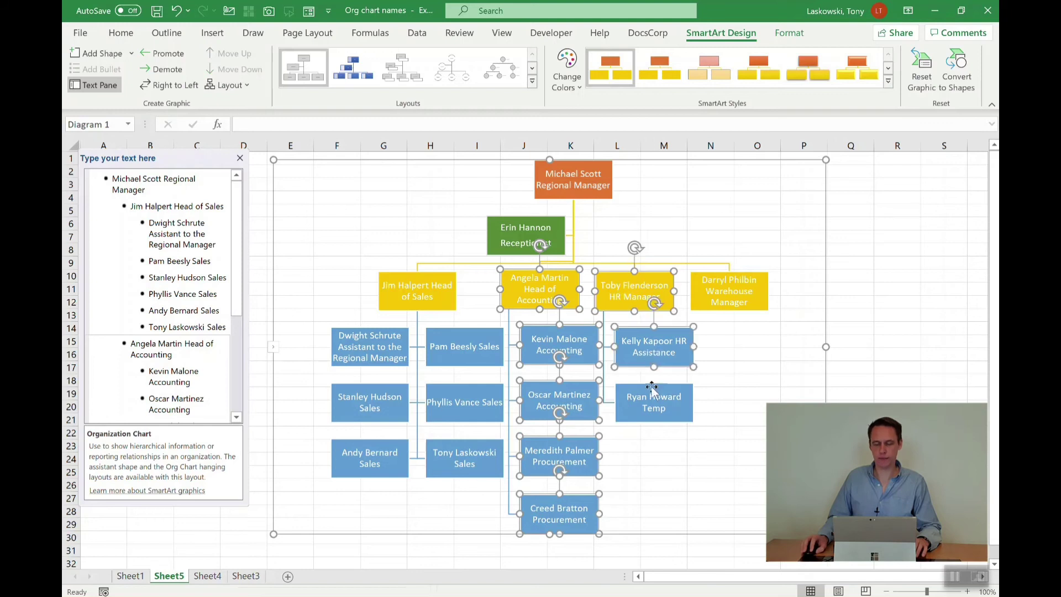
left_click(652, 402, "ctrl")
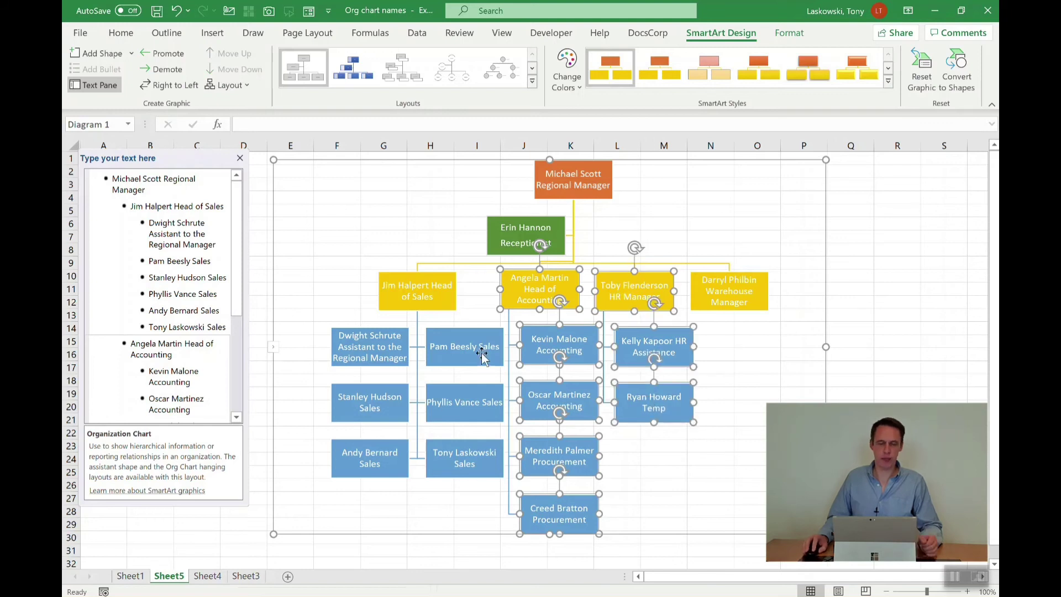
left_click(235, 89)
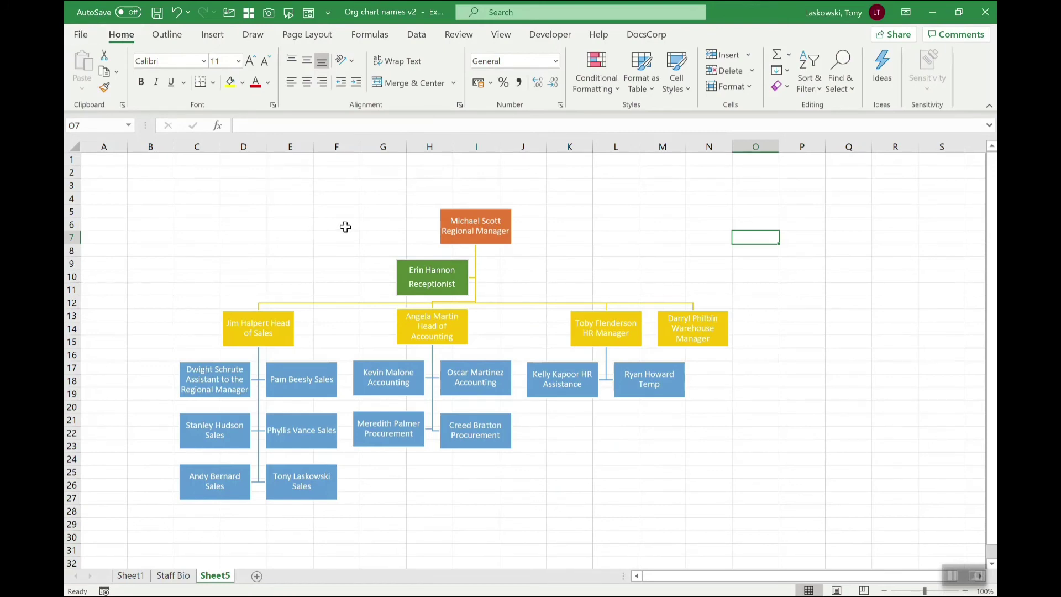
- View the Staff Bio sheet, return to the chart, and link the Regional Manager box to cell A1 of Staff Bio
left_click(175, 576)
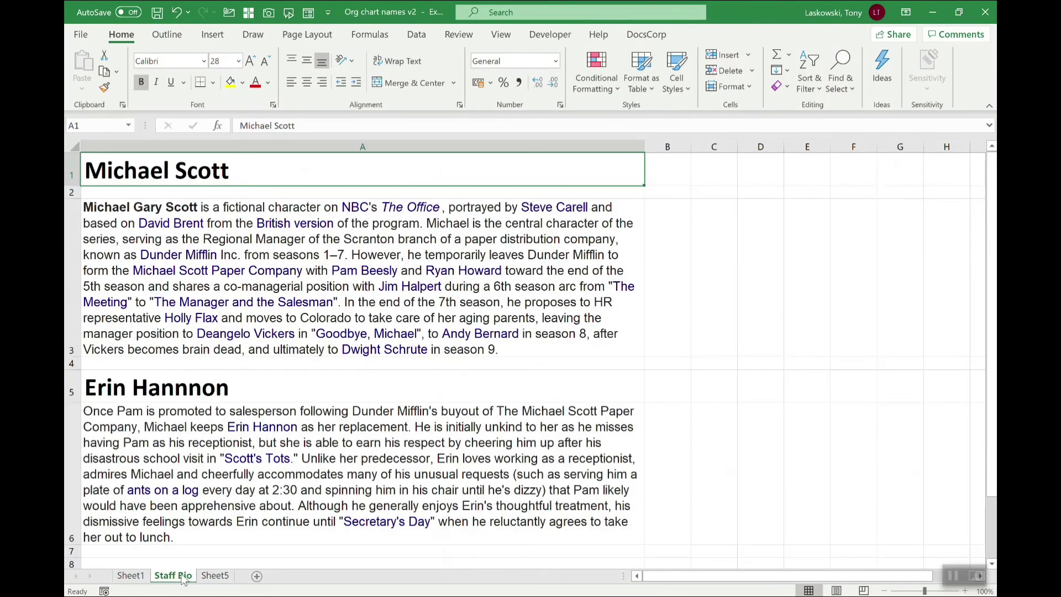
left_click(212, 576)
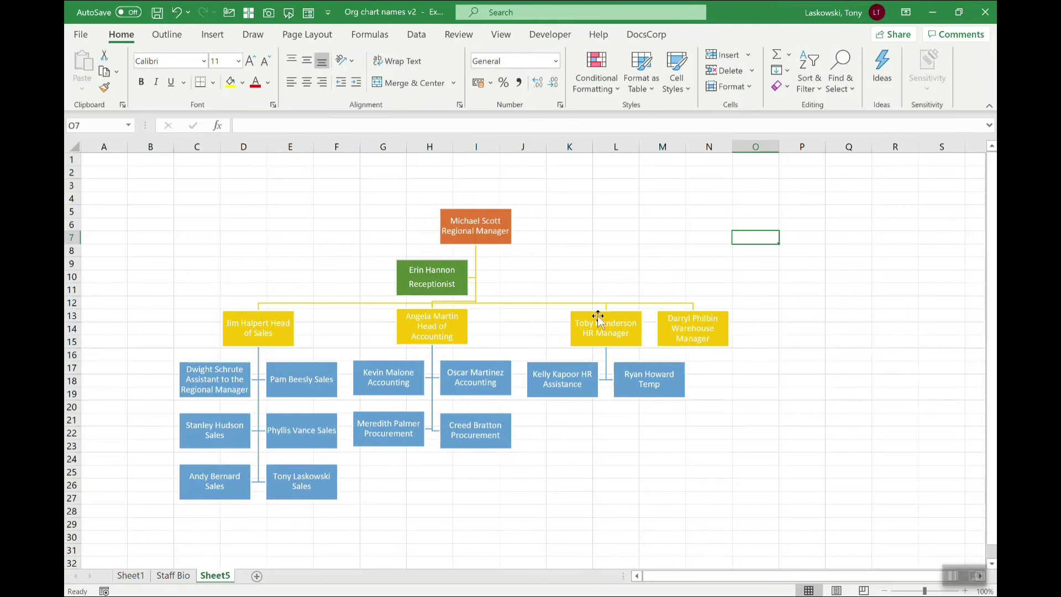
left_click(499, 247)
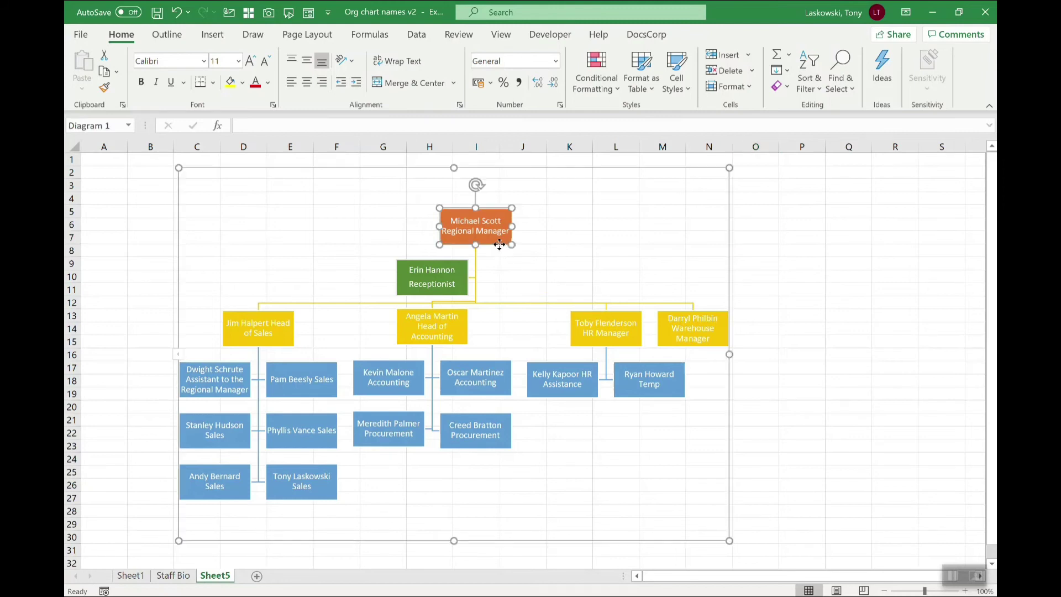
left_click(204, 39)
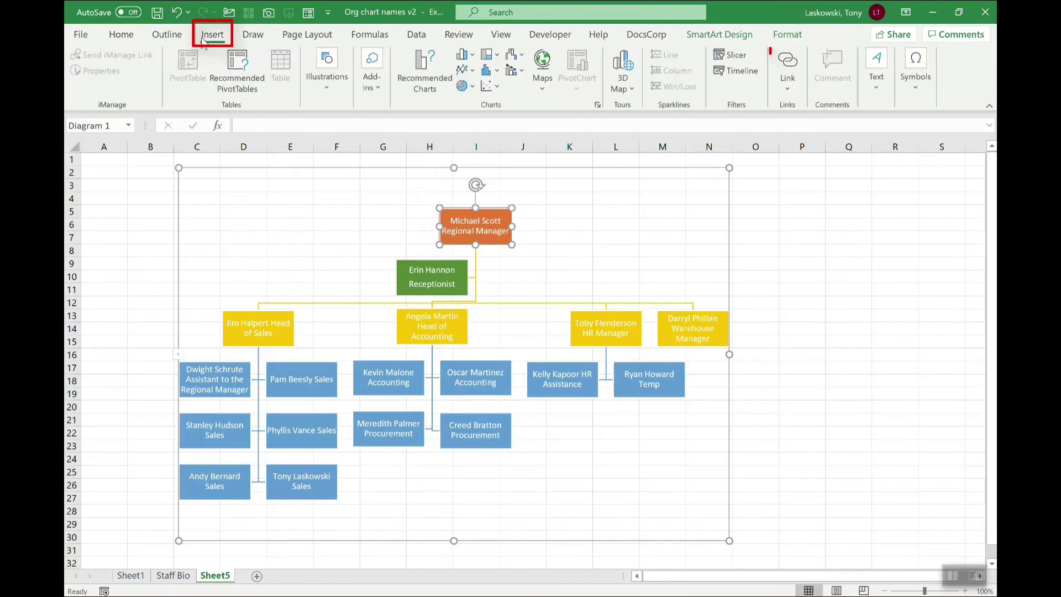
left_click(787, 69)
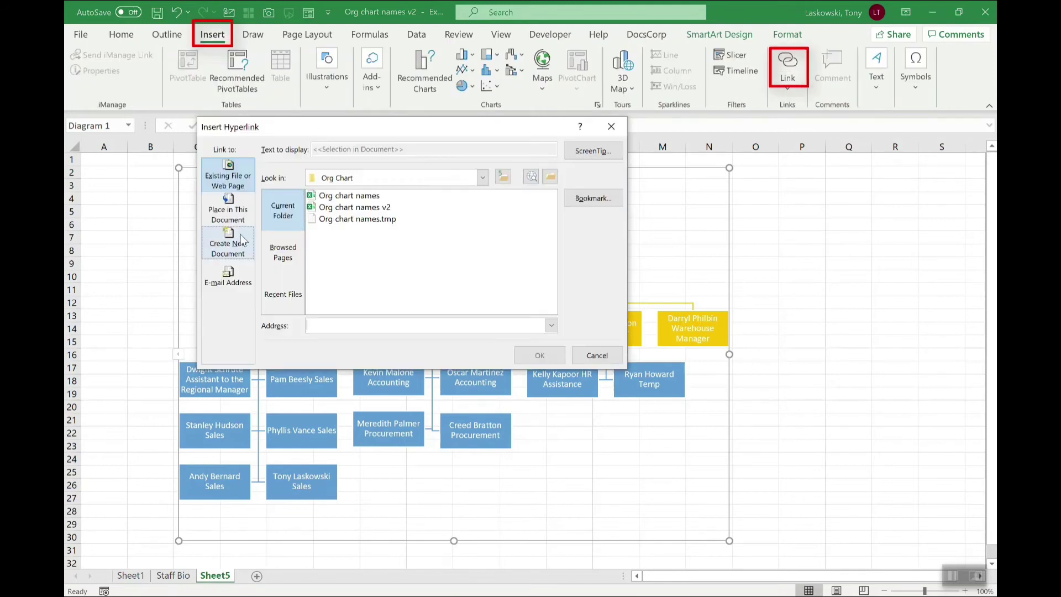
left_click(227, 208)
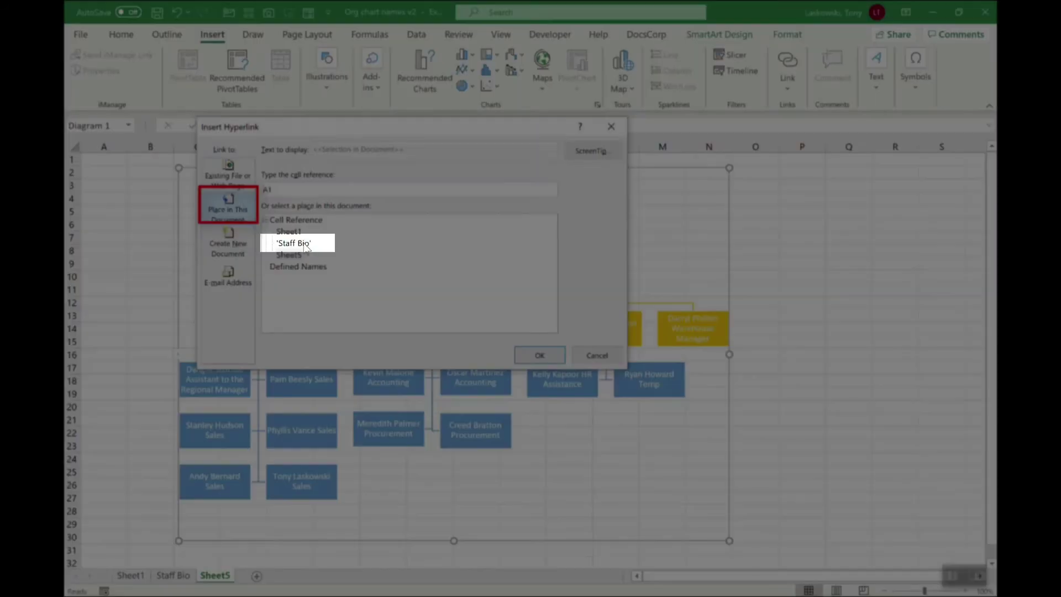
left_click(306, 244)
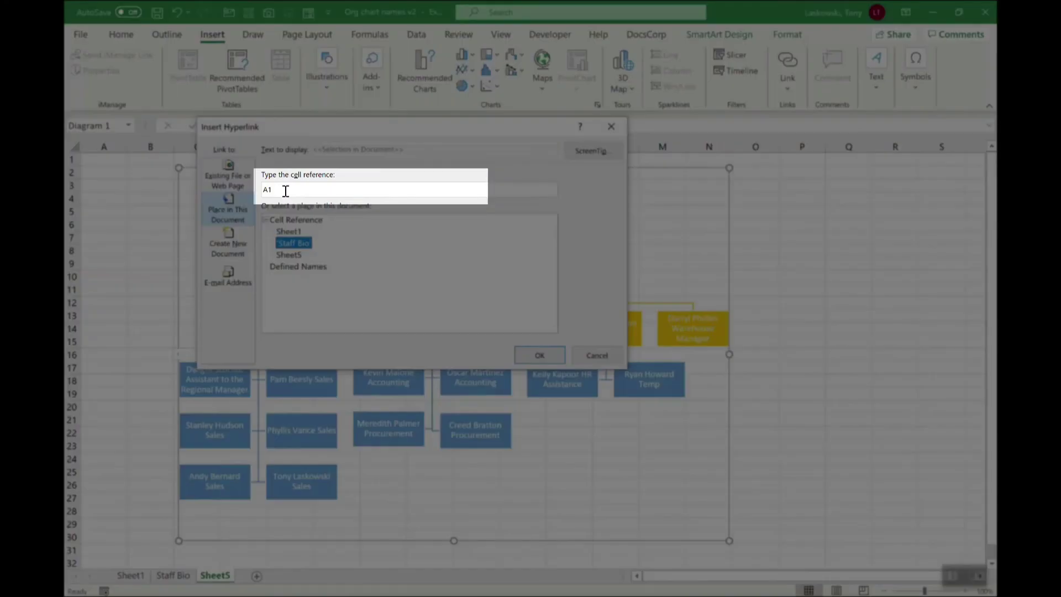
left_click(286, 191)
key("Return")
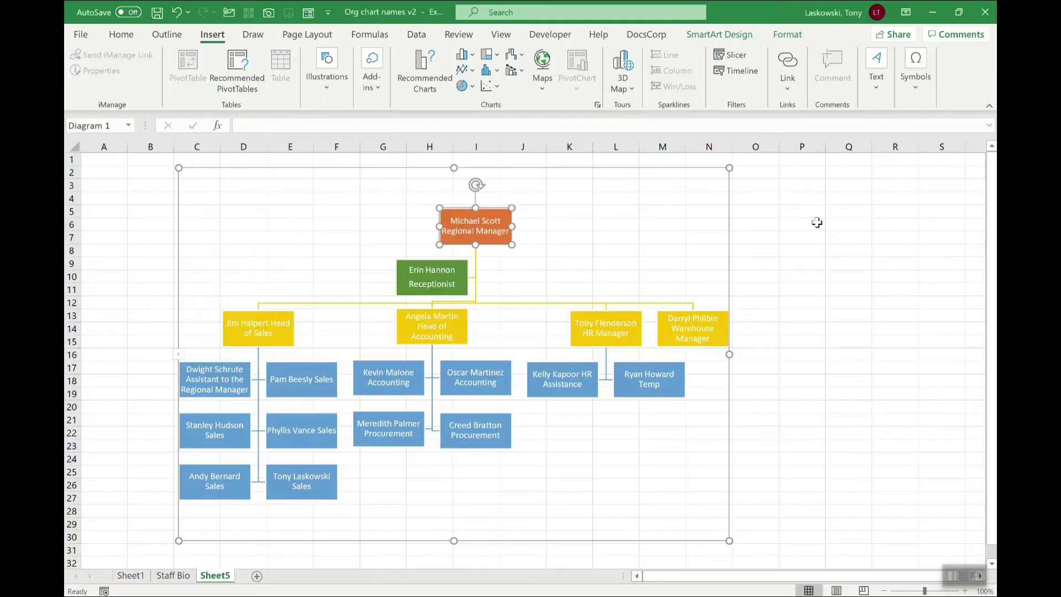
left_click(816, 223)
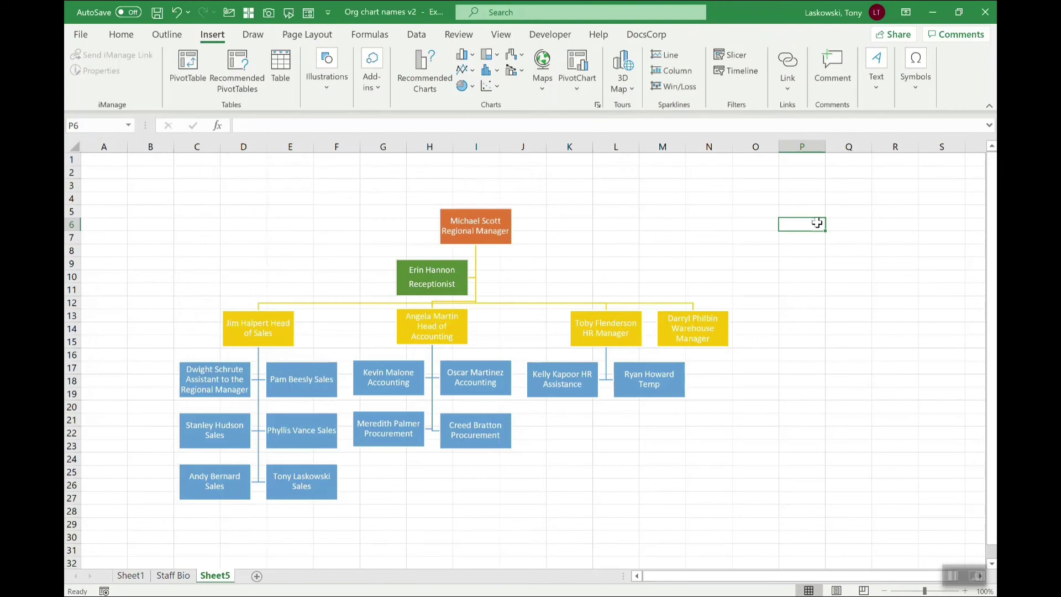
- Follow the Regional Manager box's link, select the receptionist's heading on the Staff Bio sheet, and return to Sheet5
left_click(490, 237)
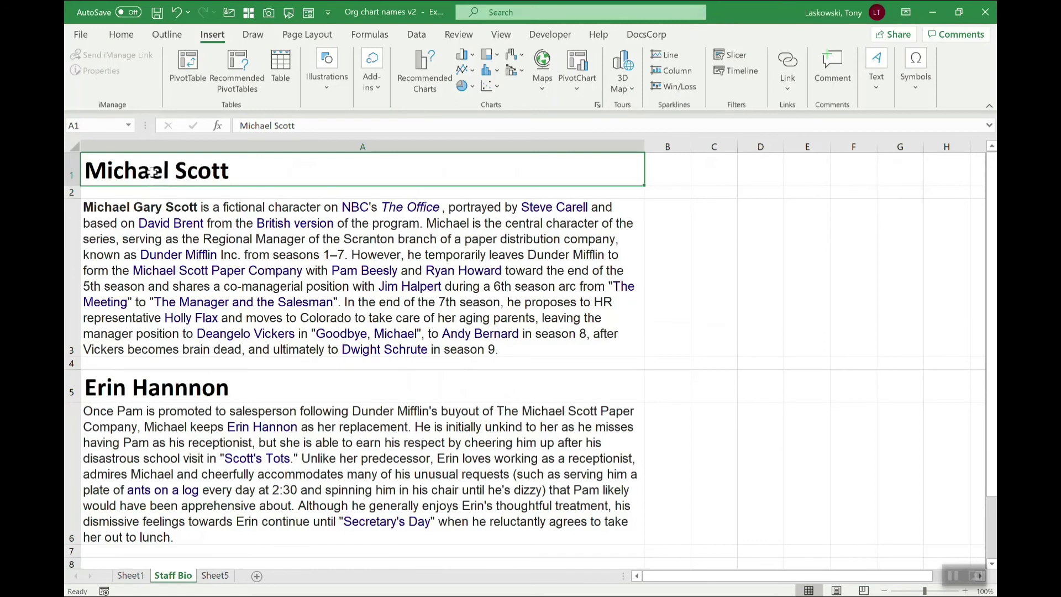
left_click(161, 391)
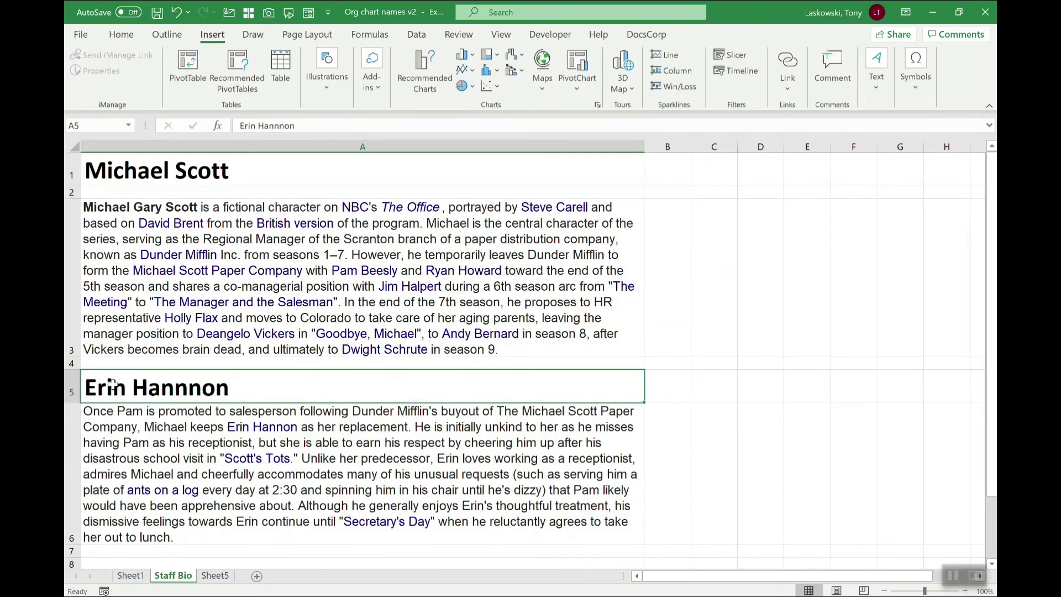
key("ctrl+Page_Down")
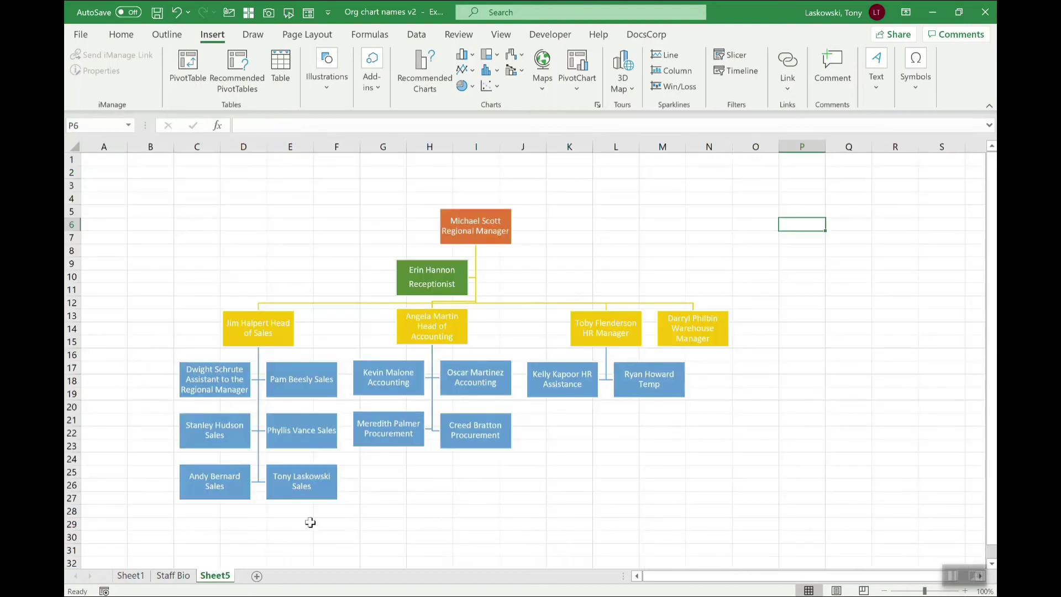
- Switch to the browser and copy the web address of the open Wikipedia article section
key("alt+Tab")
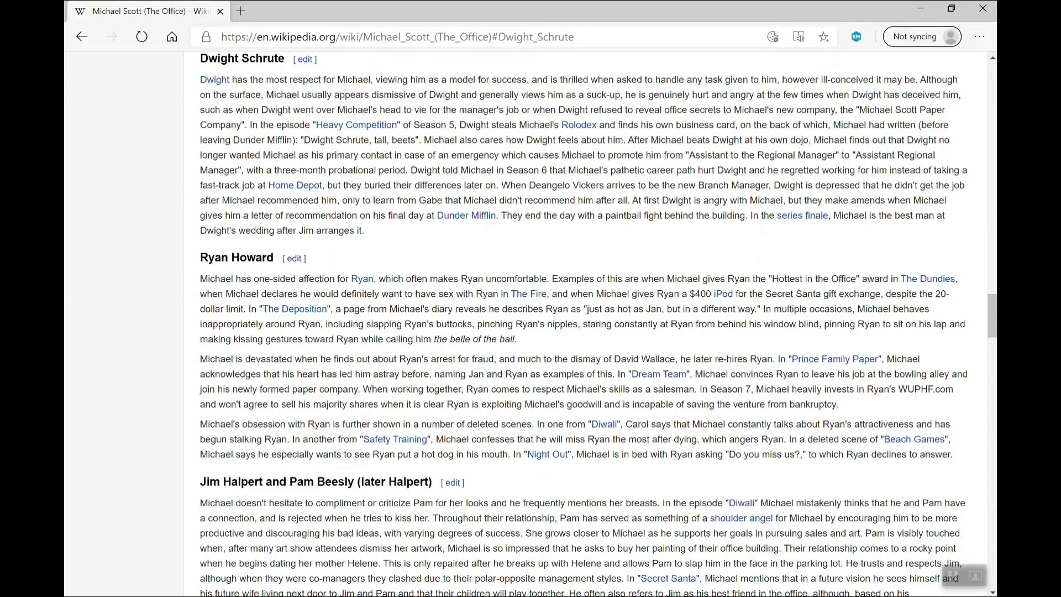
left_click(386, 37)
key("ctrl+c")
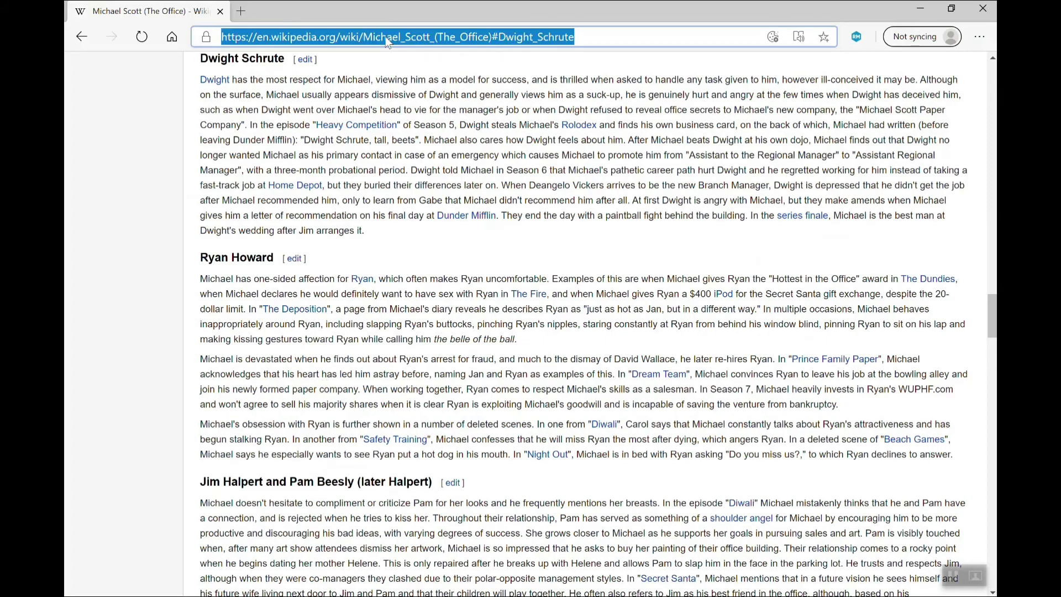
- Switch back to Excel, link the Assistant to the Regional Manager box to the copied web address, and test the link
key("alt+Tab")
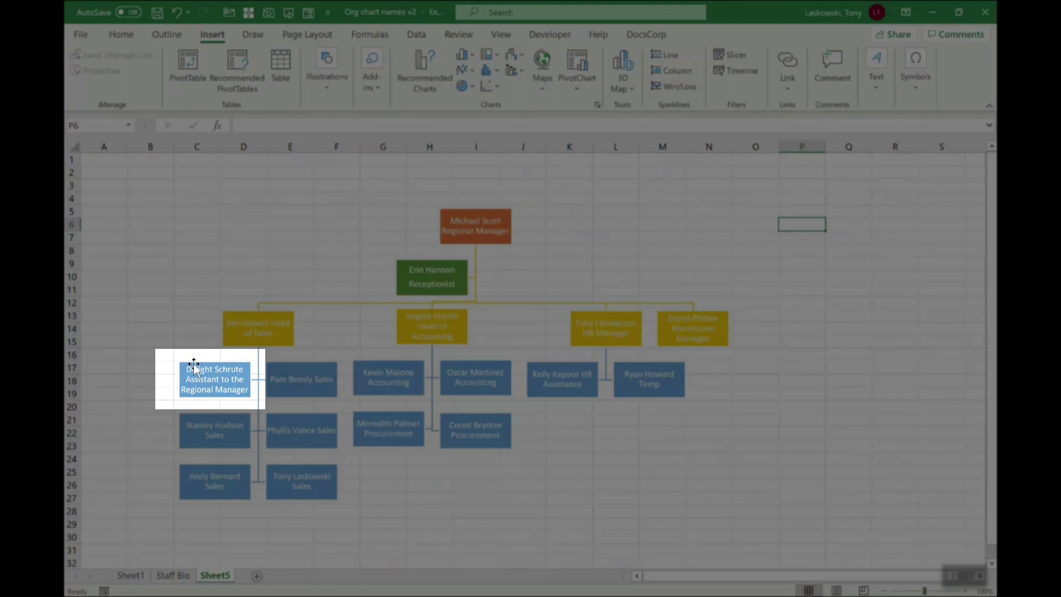
left_click(194, 364)
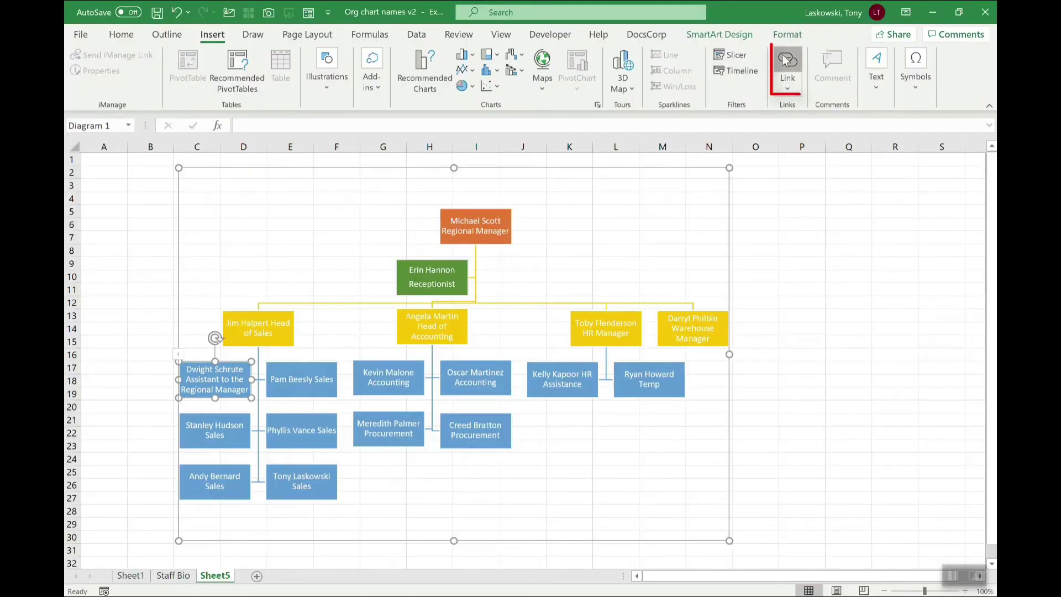
left_click(786, 61)
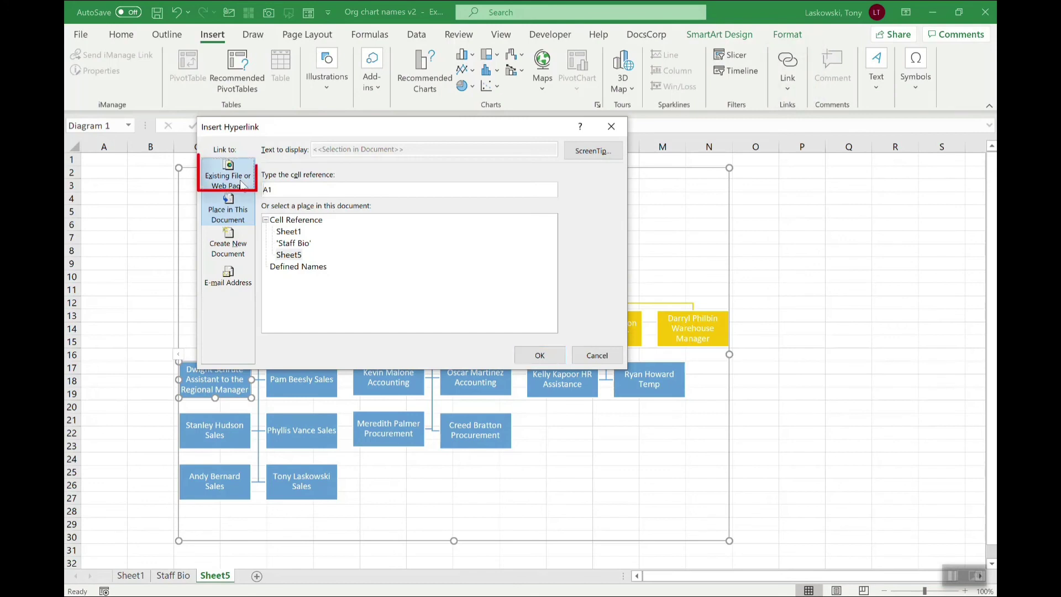
left_click(241, 184)
key("ctrl+v")
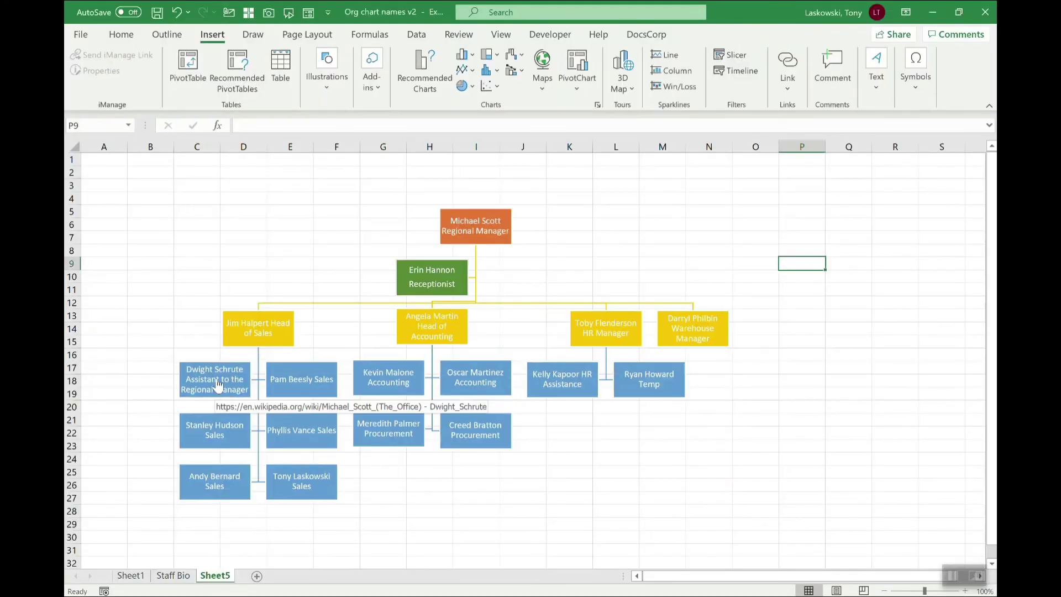
left_click(218, 386)
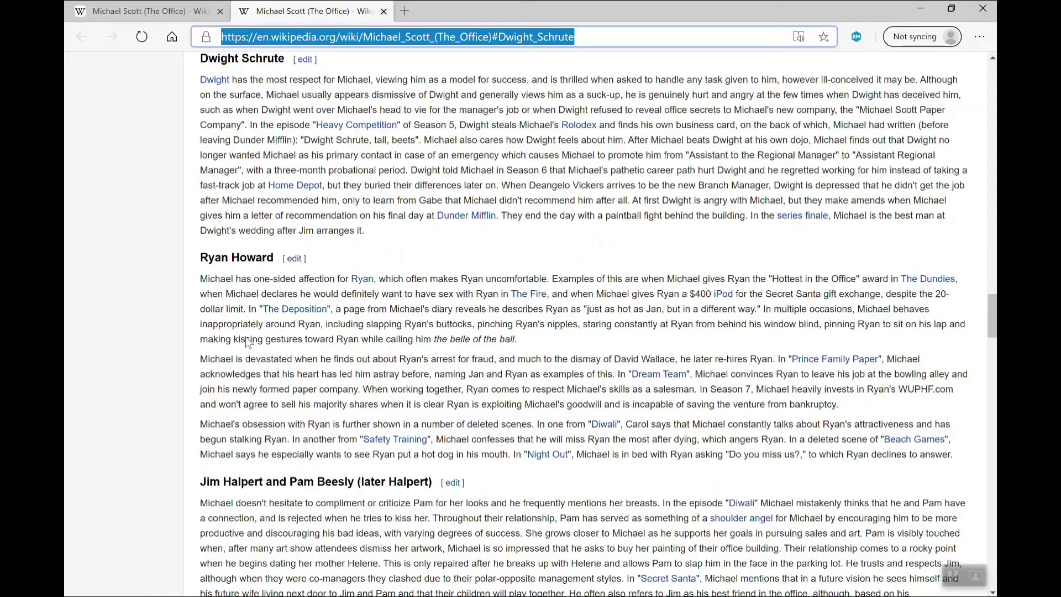
left_click(983, 10)
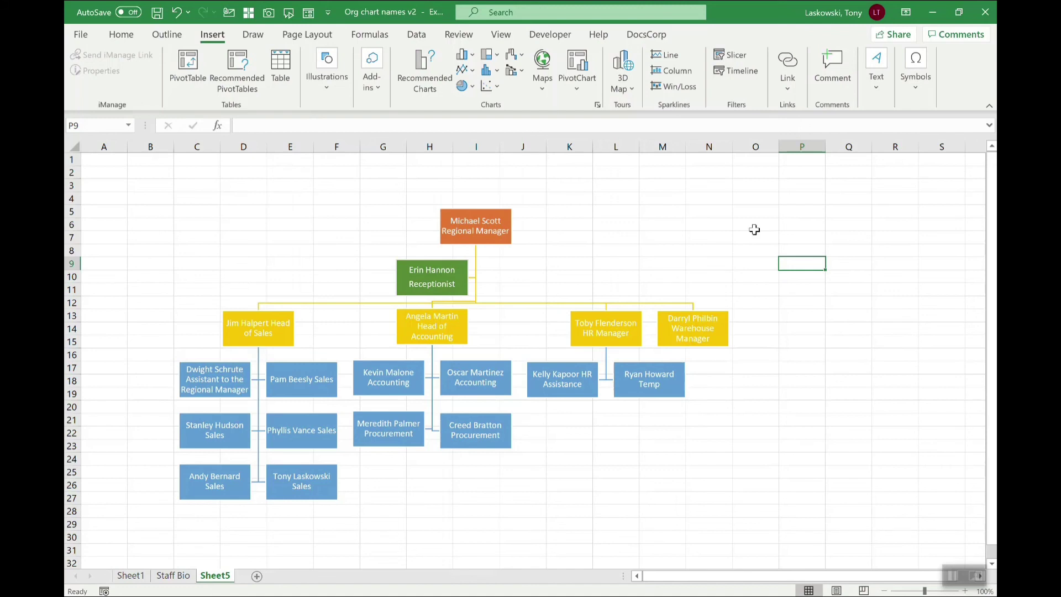
- Hide the formula bar, the row and column headings, and the gridlines around the chart
left_click(501, 35)
left_click(269, 61)
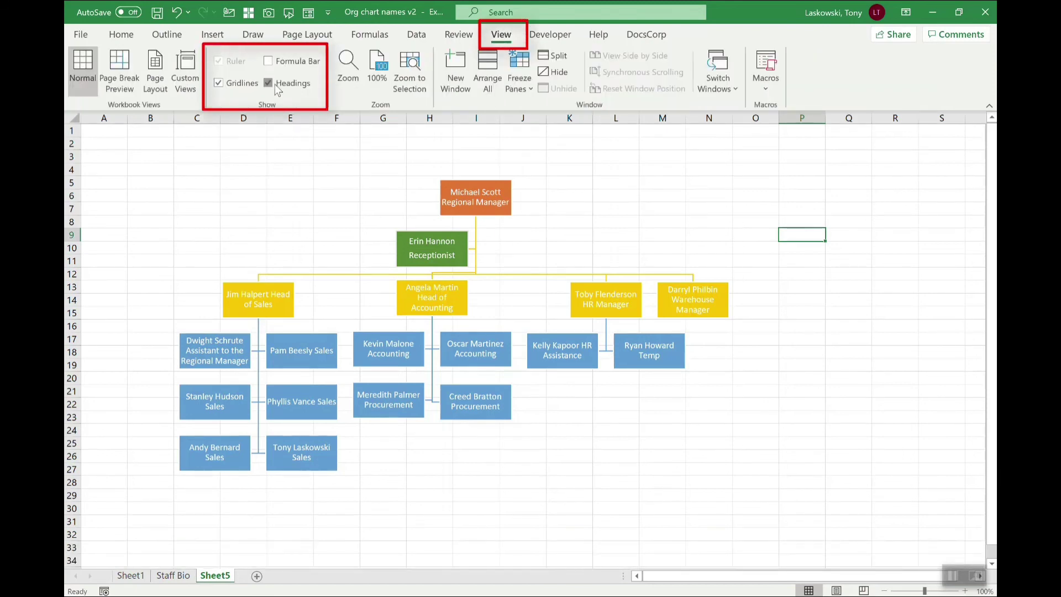
left_click(274, 84)
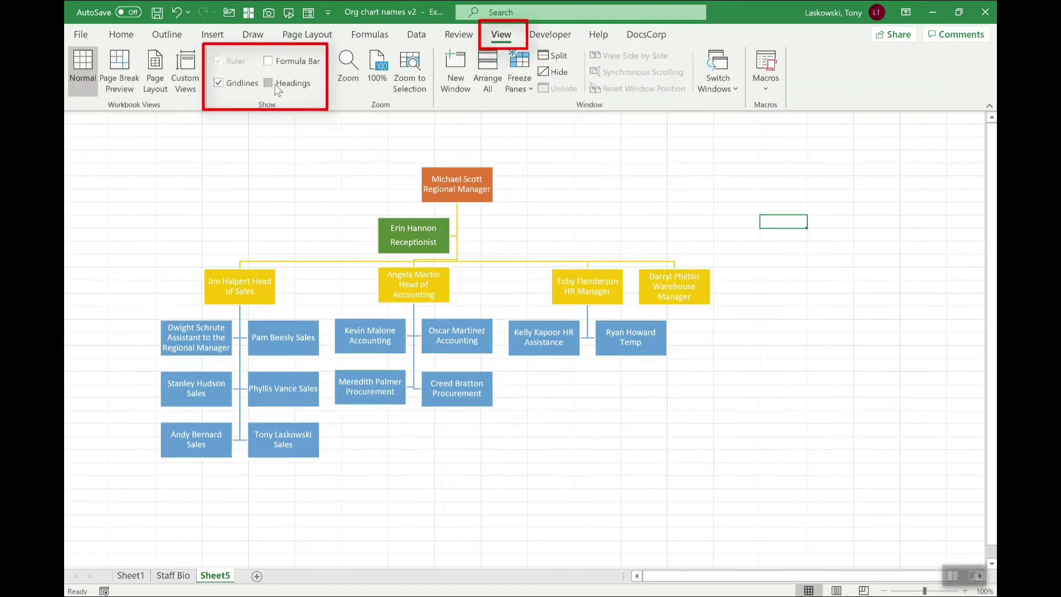
left_click(233, 86)
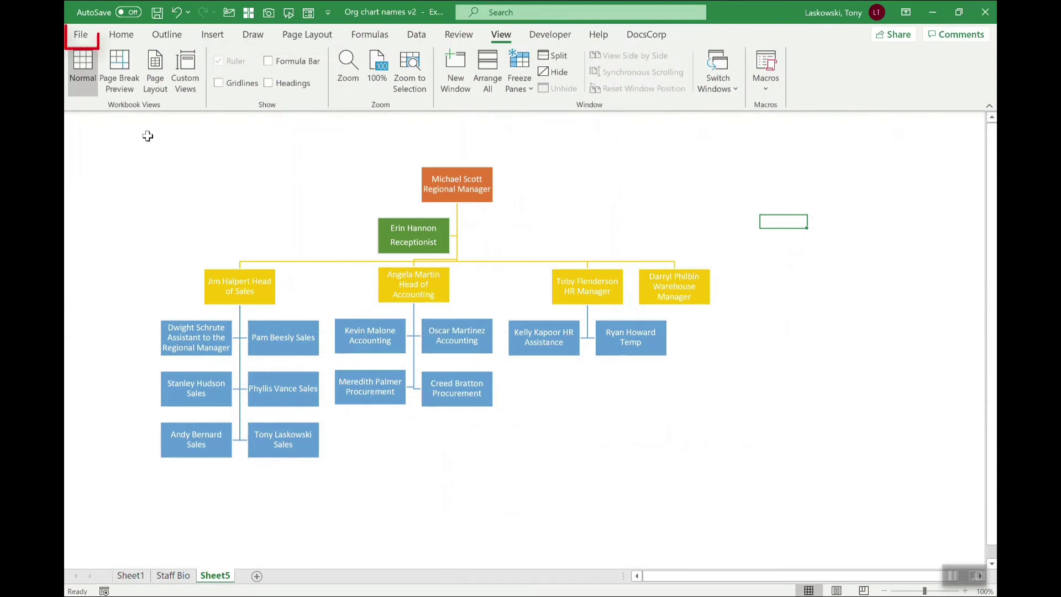
- Set the print orientation of the chart sheet to Landscape and open the print scaling options
left_click(82, 35)
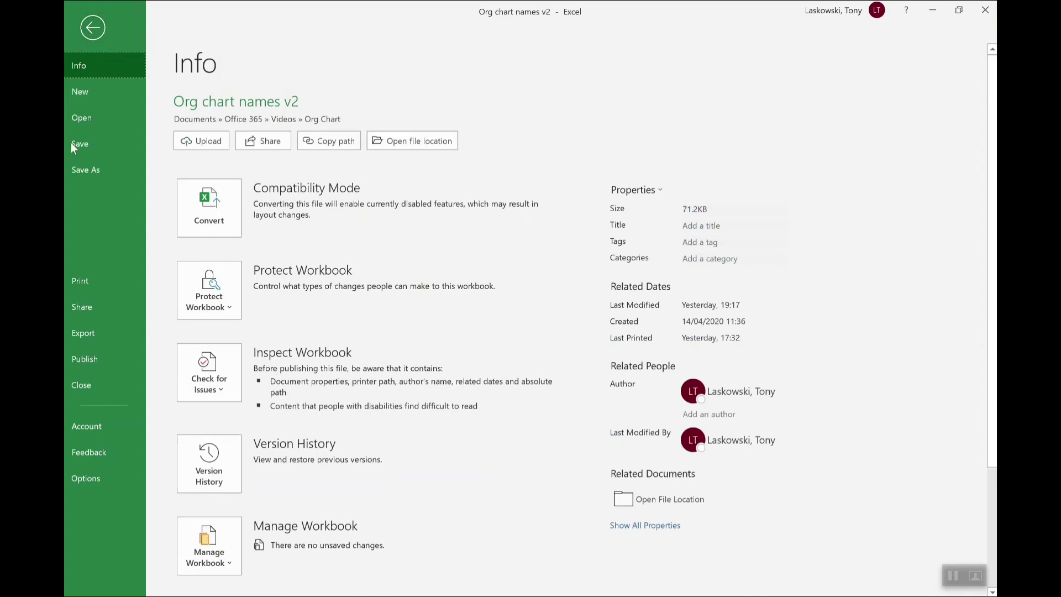
left_click(85, 280)
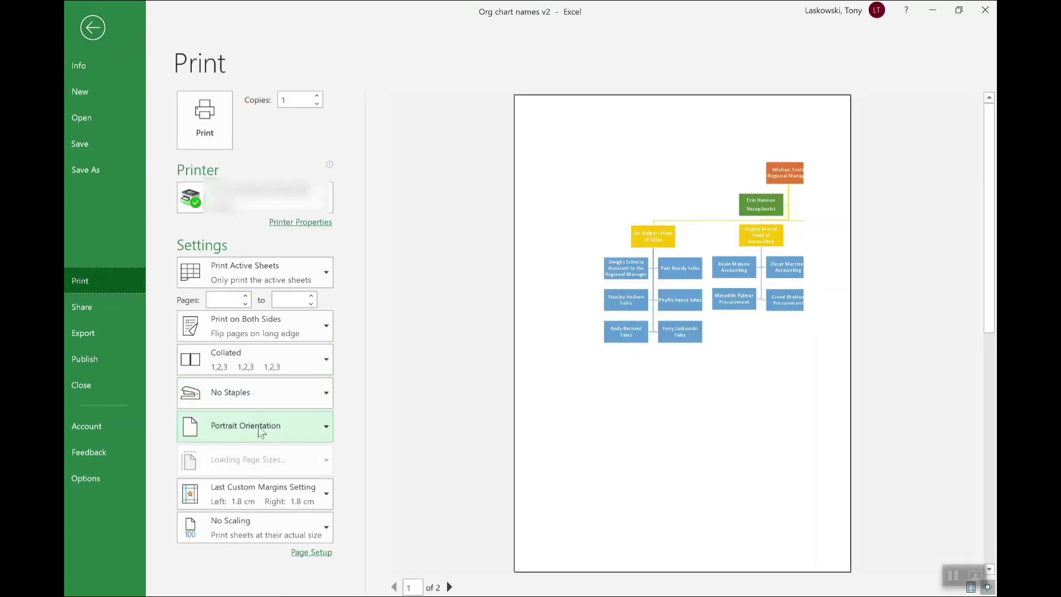
left_click(248, 432)
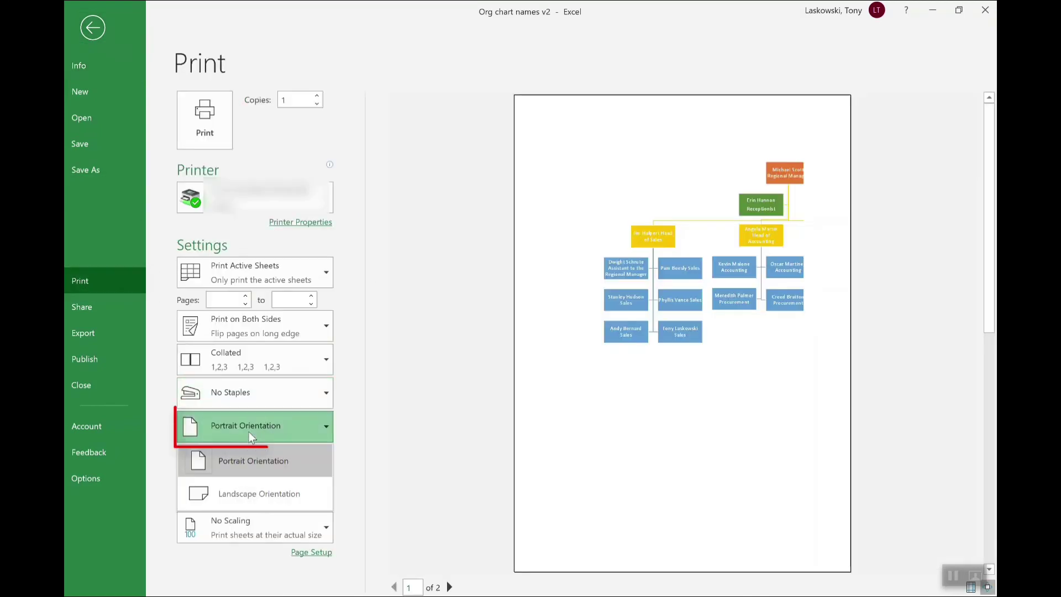
left_click(259, 502)
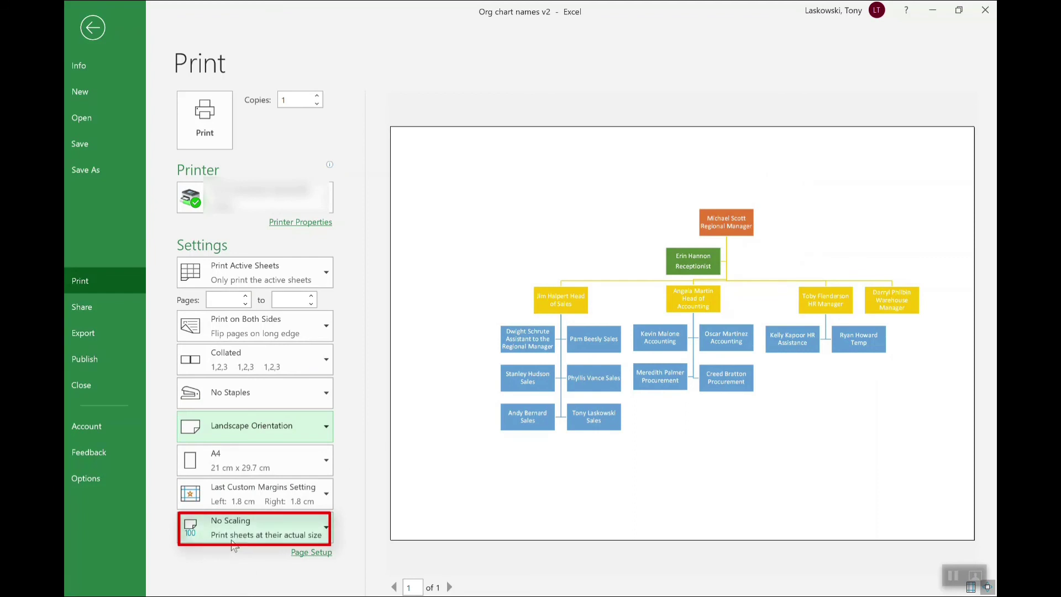
left_click(235, 546)
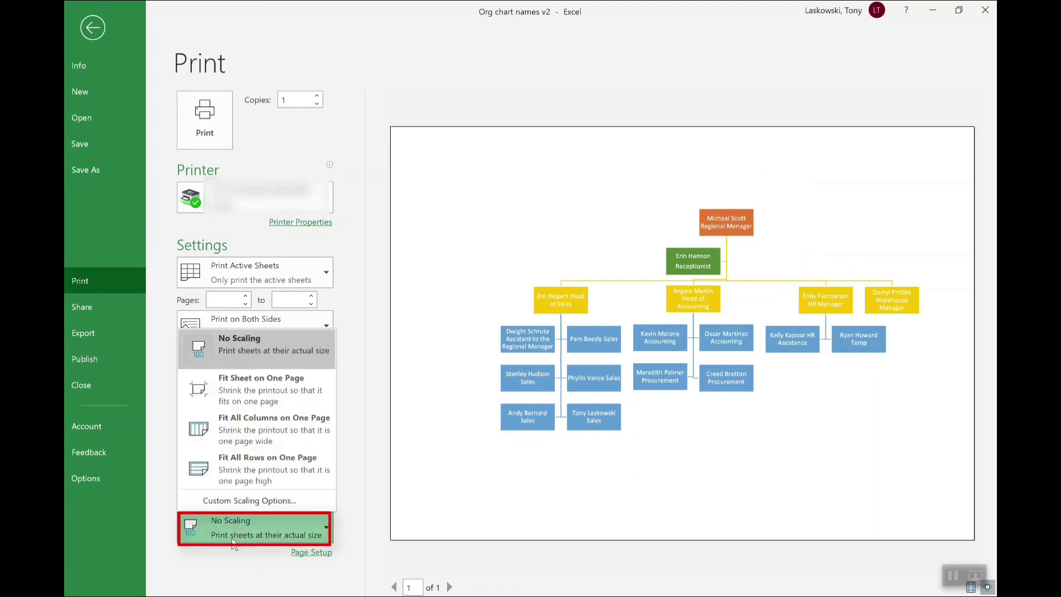